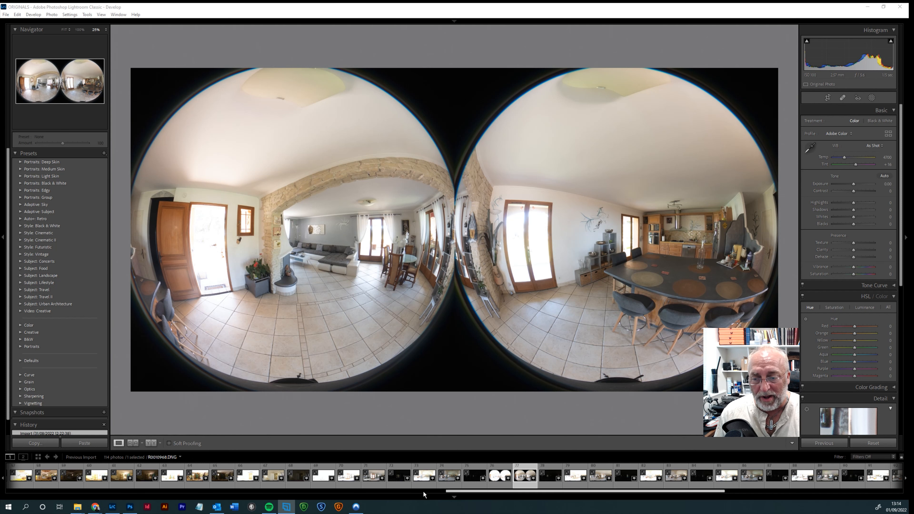
# - Examine several outdoor dual-fisheye garden and pool shots in the imported set, ending on the poolside photo
pyautogui.moveTo(489, 491); pyautogui.dragTo(230, 504)
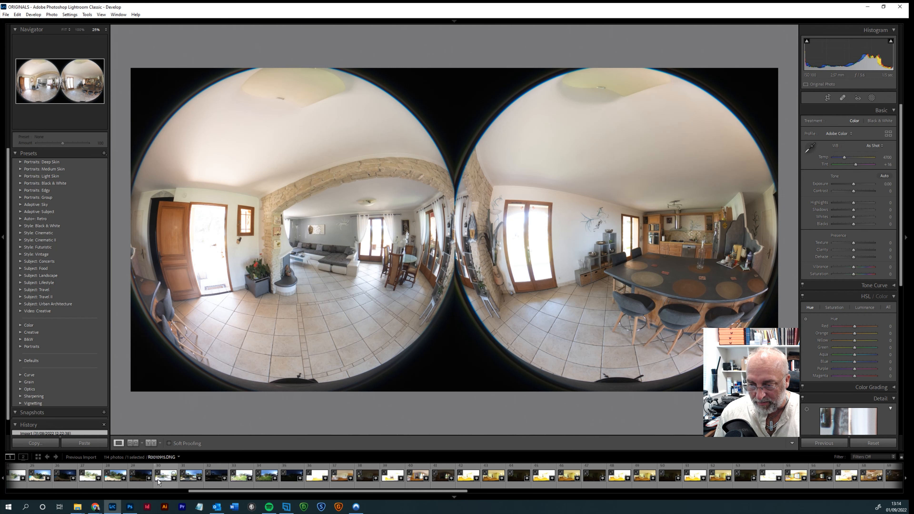
pyautogui.click(195, 473)
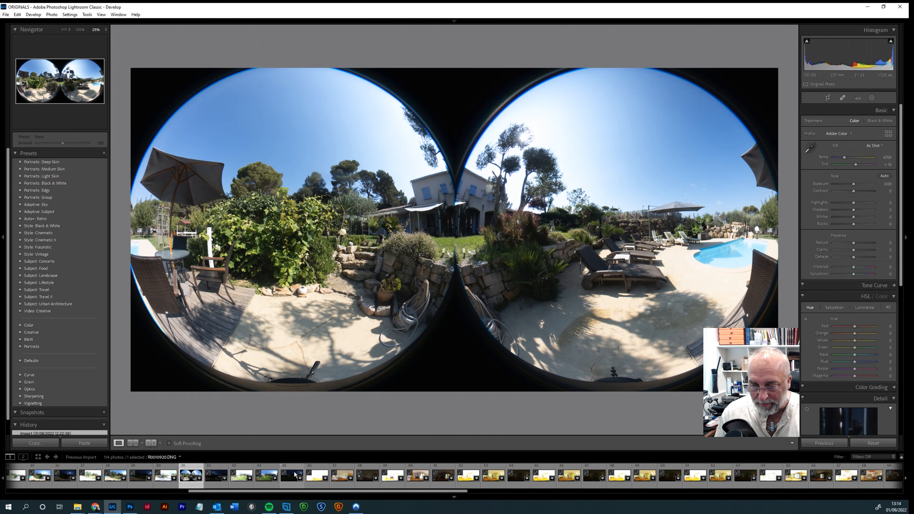
pyautogui.click(267, 475)
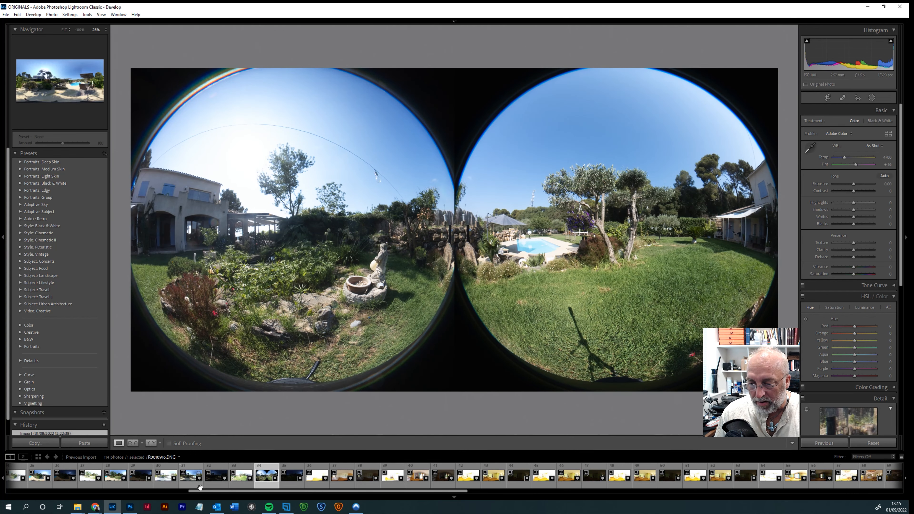
pyautogui.moveTo(201, 491); pyautogui.dragTo(153, 493)
pyautogui.click(173, 475)
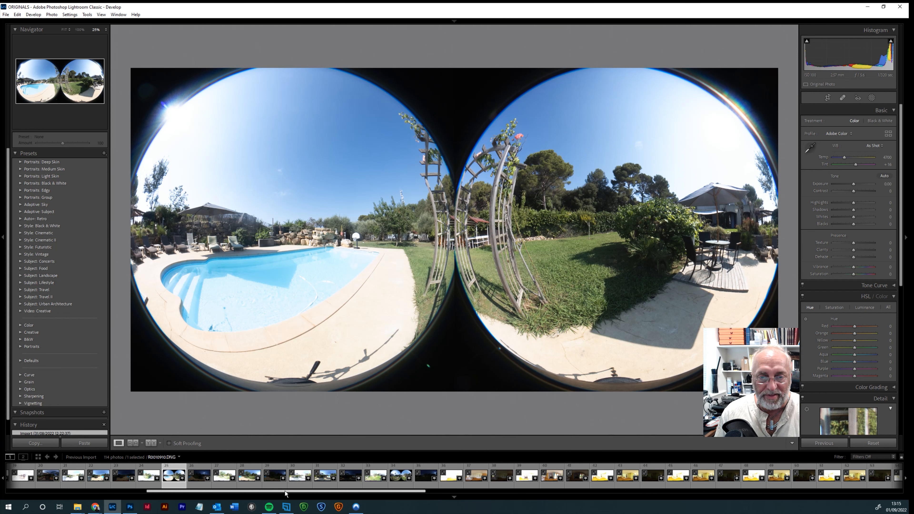
# - Compare the overexposed, normal and very dark bracketed exposures of the living room and kitchen
pyautogui.moveTo(285, 490); pyautogui.dragTo(572, 497)
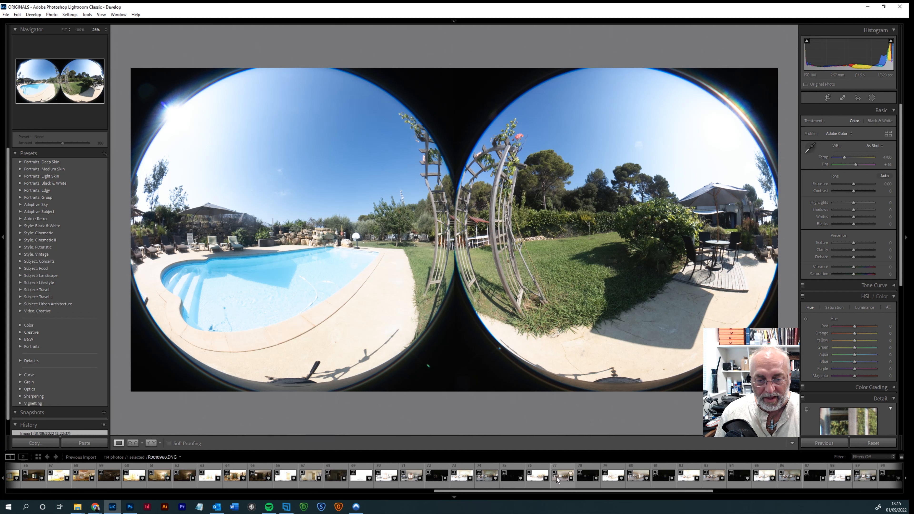
pyautogui.click(544, 473)
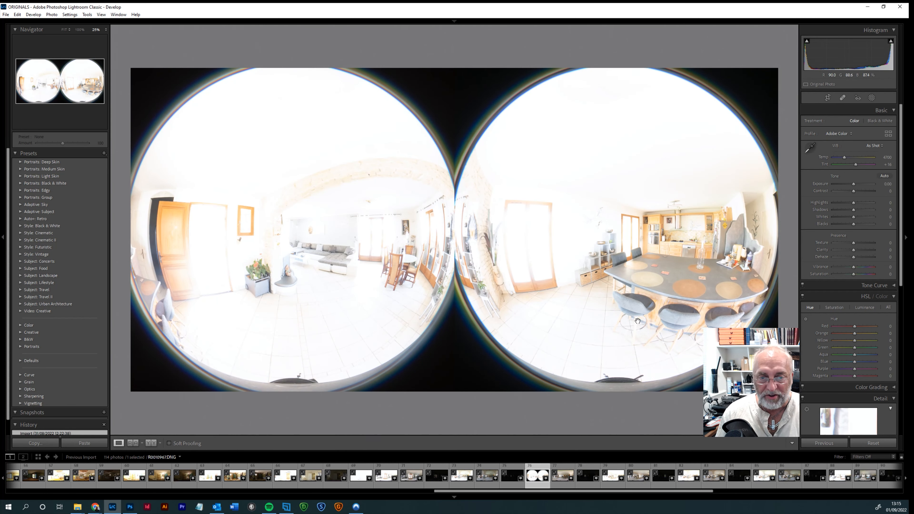
pyautogui.click(556, 473)
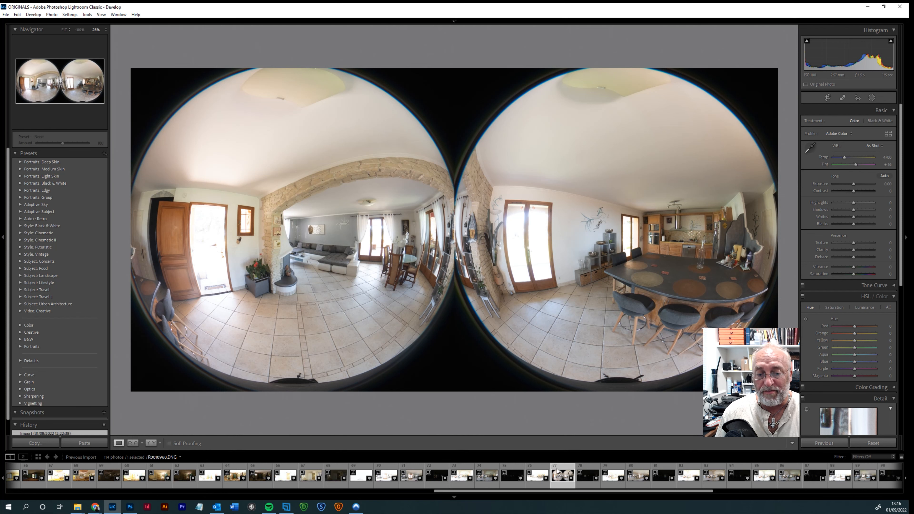
pyautogui.click(544, 473)
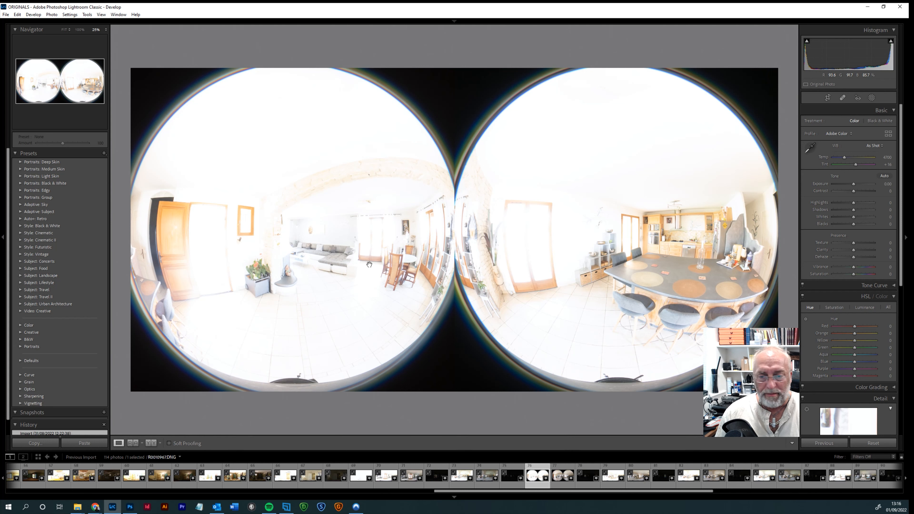
pyautogui.click(562, 471)
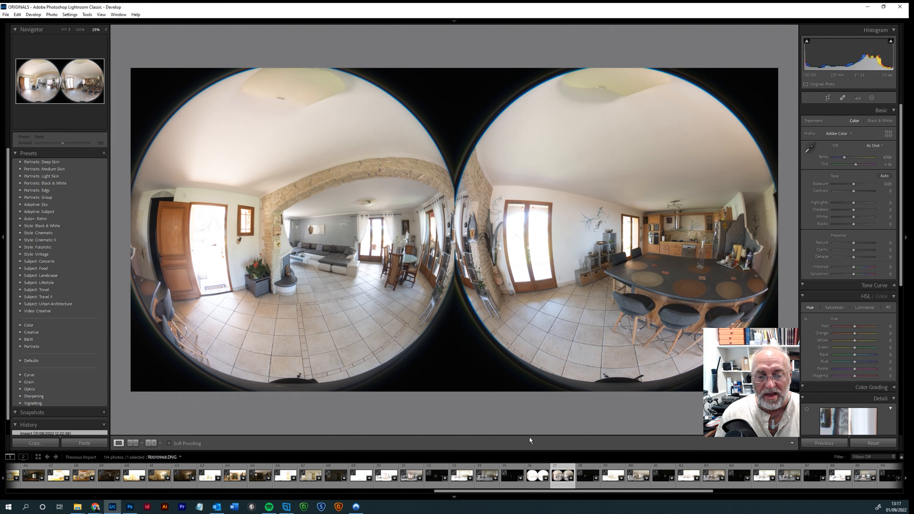
pyautogui.click(592, 469)
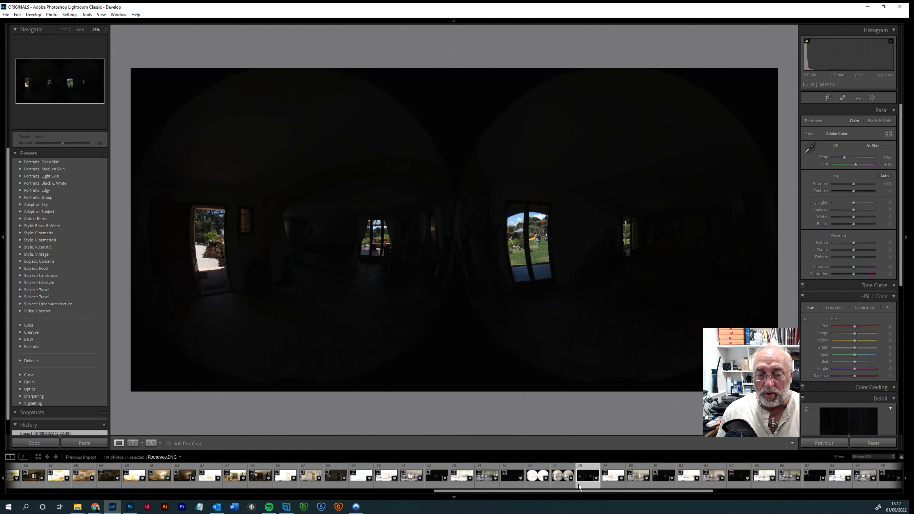
# - Select the three bracketed living-room exposures and merge them into one HDR photo with Photo Merge
pyautogui.keyDown('ctrl'); pyautogui.click(539, 472); pyautogui.keyUp('ctrl')
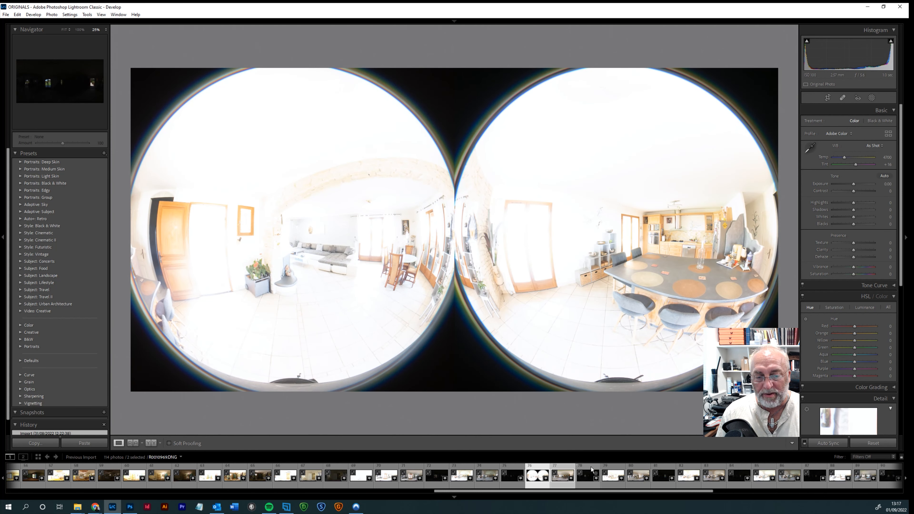
pyautogui.keyDown('ctrl'); pyautogui.click(591, 468); pyautogui.keyUp('ctrl')
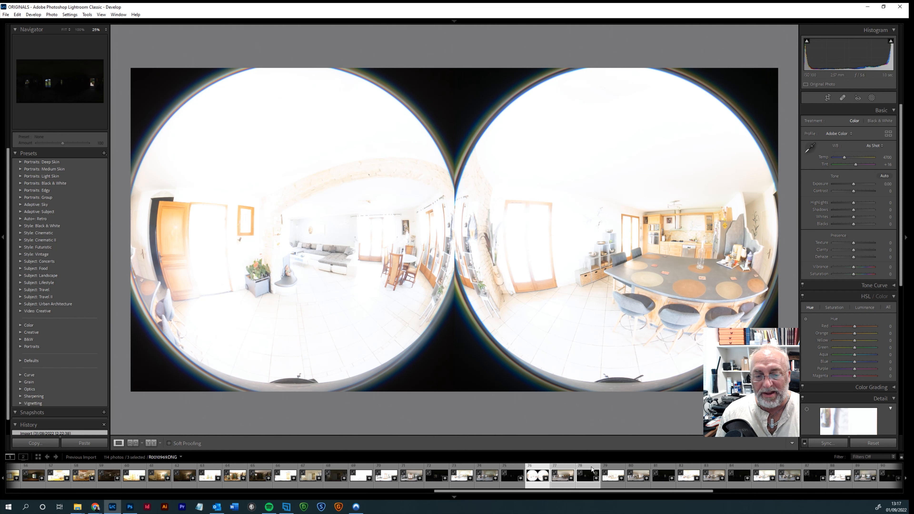
pyautogui.rightClick(591, 469)
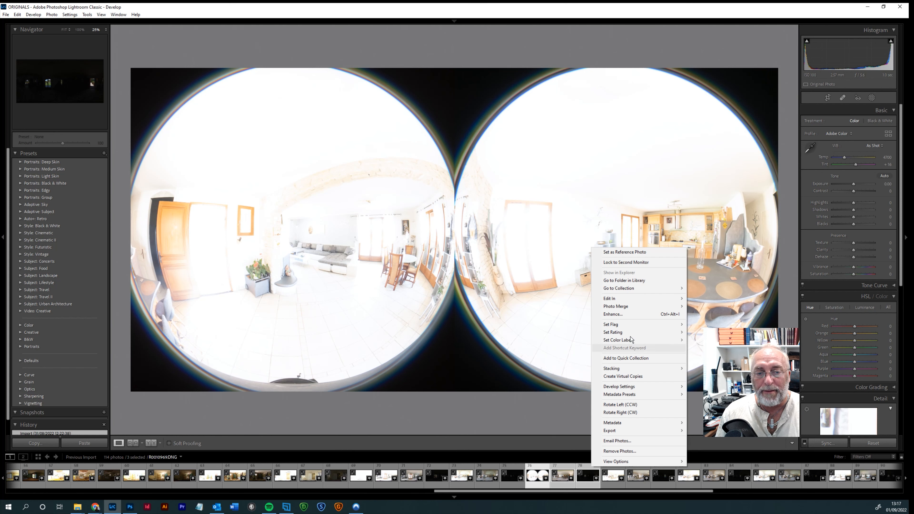
pyautogui.moveTo(611, 309)
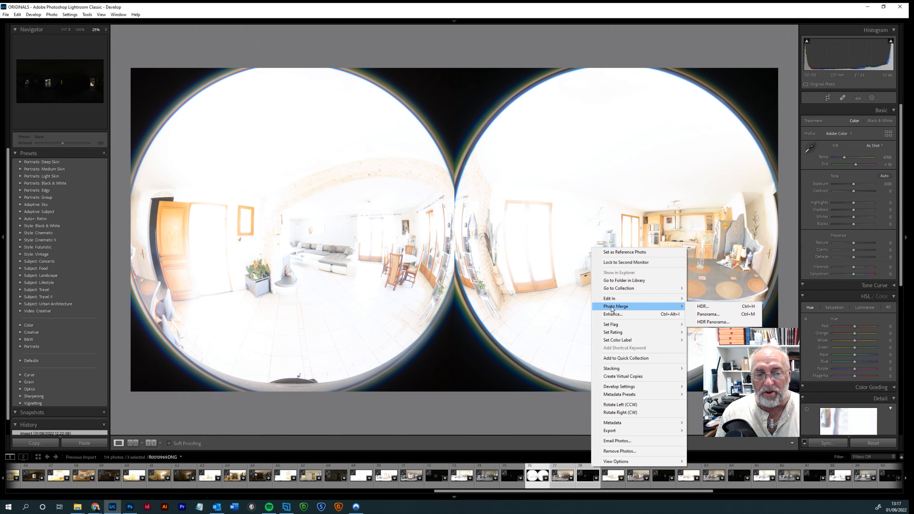
pyautogui.click(702, 306)
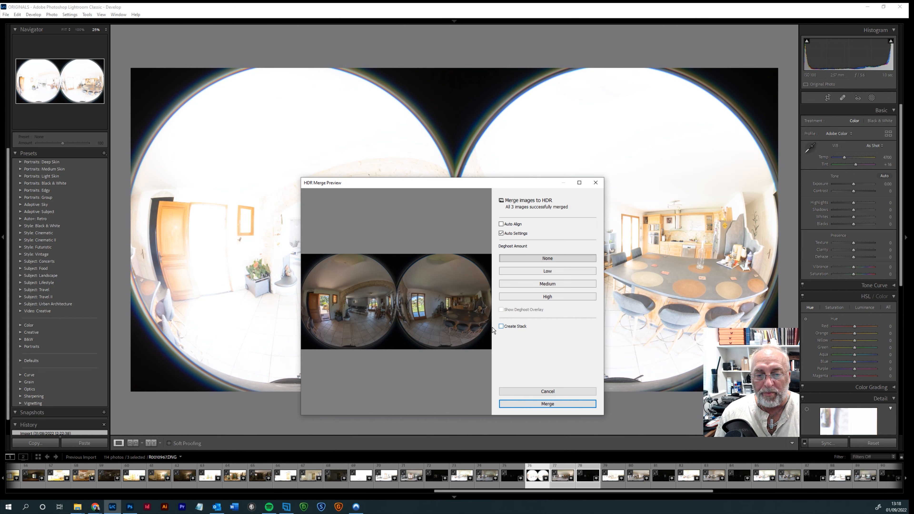
pyautogui.click(547, 403)
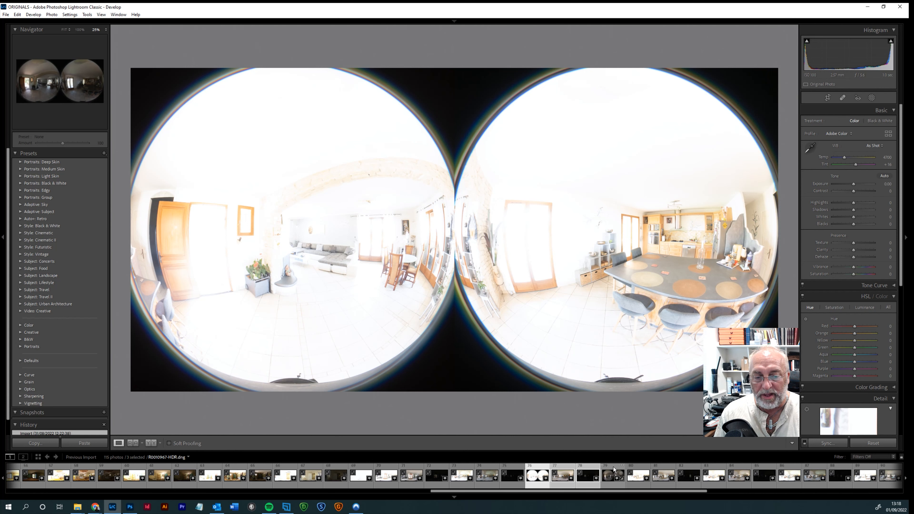
# - Compare the merged HDR photo and its file name with its dark, normal and overexposed source frames, returning to the HDR
pyautogui.click(613, 469)
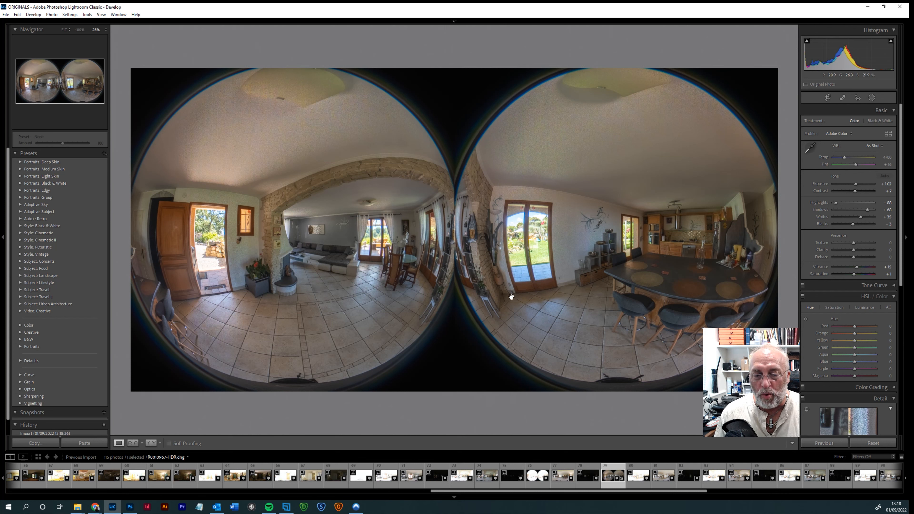
pyautogui.click(588, 473)
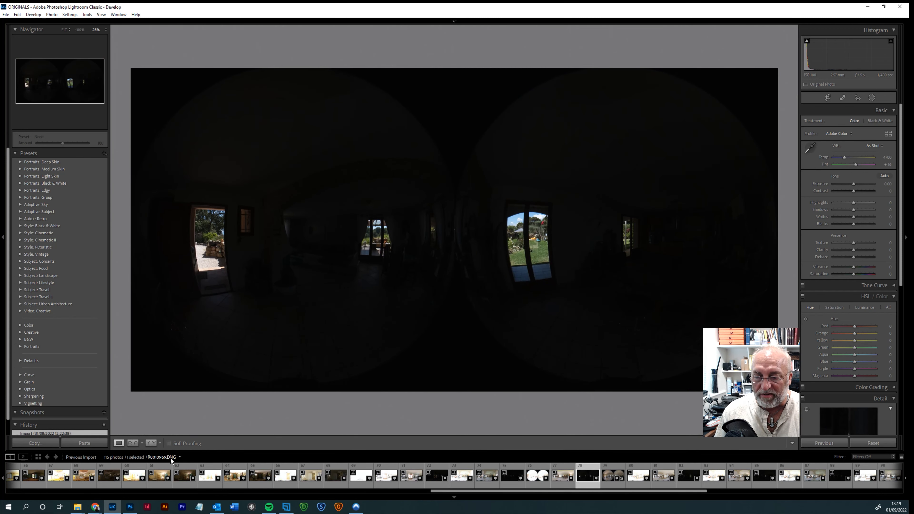
pyautogui.click(562, 475)
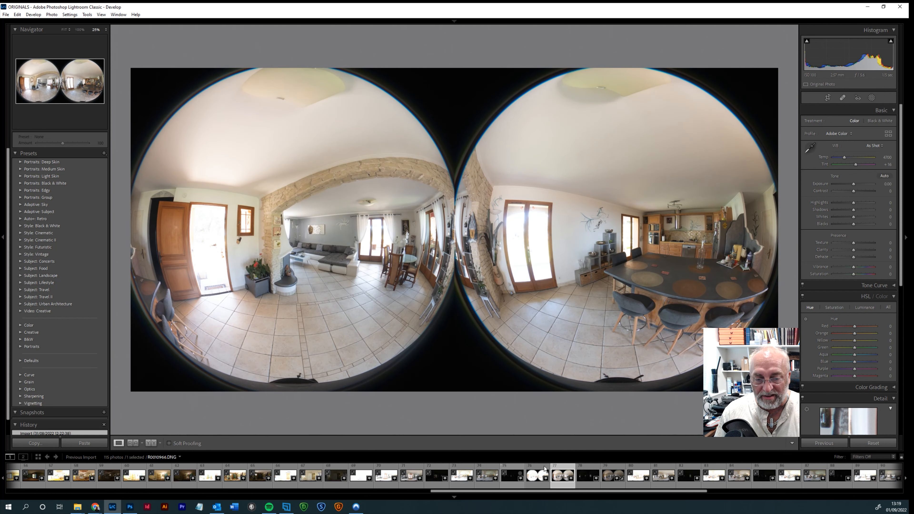
pyautogui.click(540, 471)
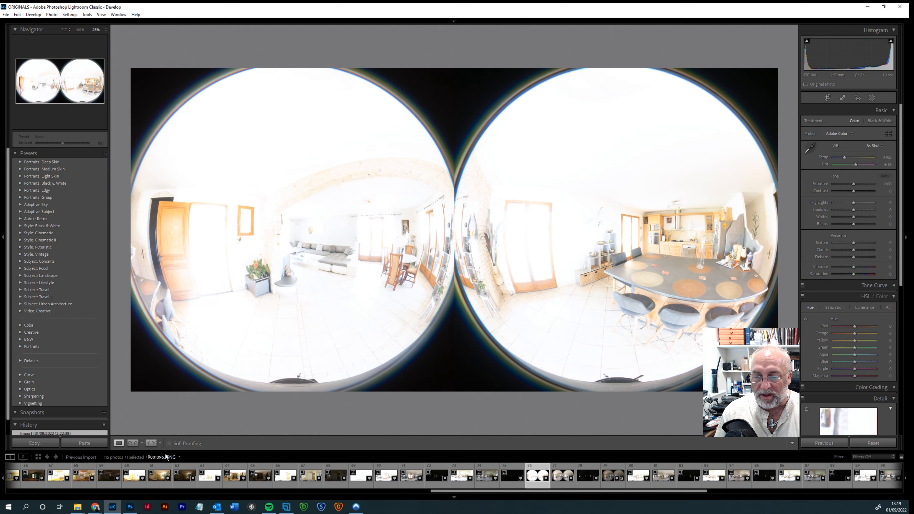
pyautogui.click(612, 467)
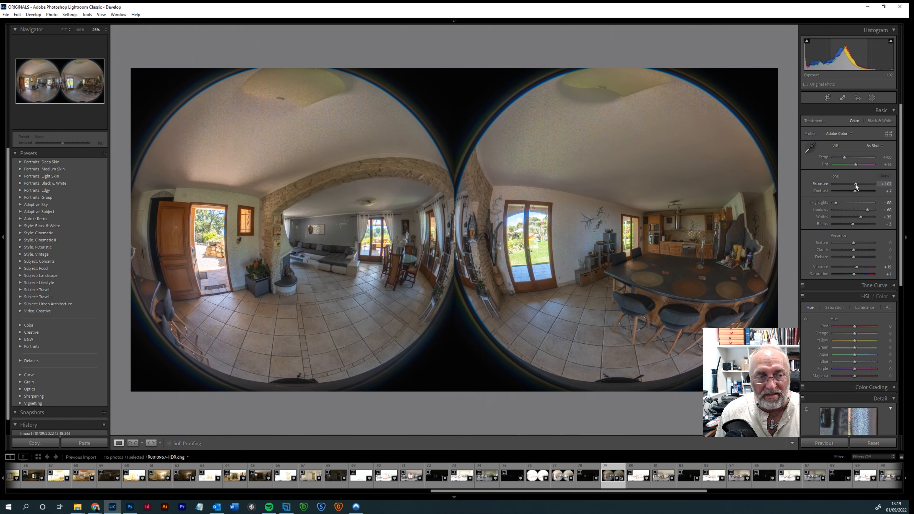
# - Try brightening the merged HDR by raising Exposure, then Highlights to +11, undoing each adjustment
pyautogui.moveTo(855, 184); pyautogui.dragTo(857, 187)
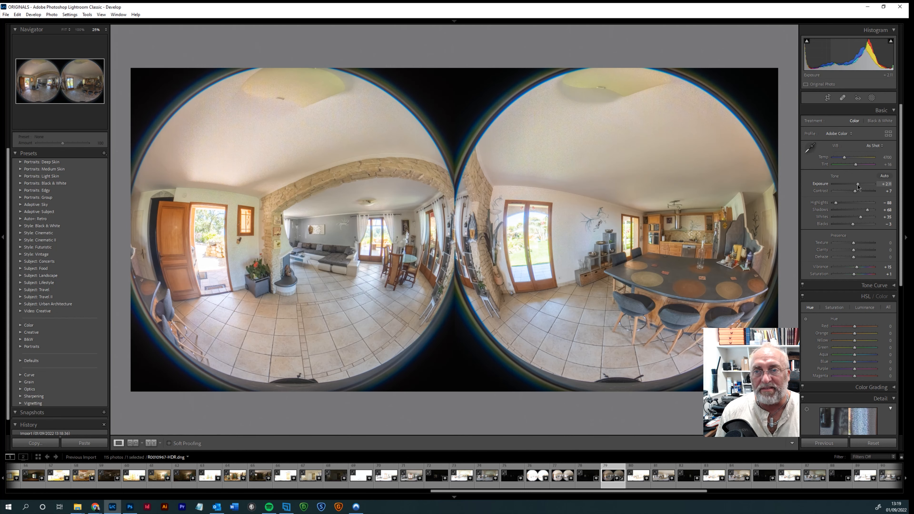
pyautogui.hotkey('ctrl', 'z')
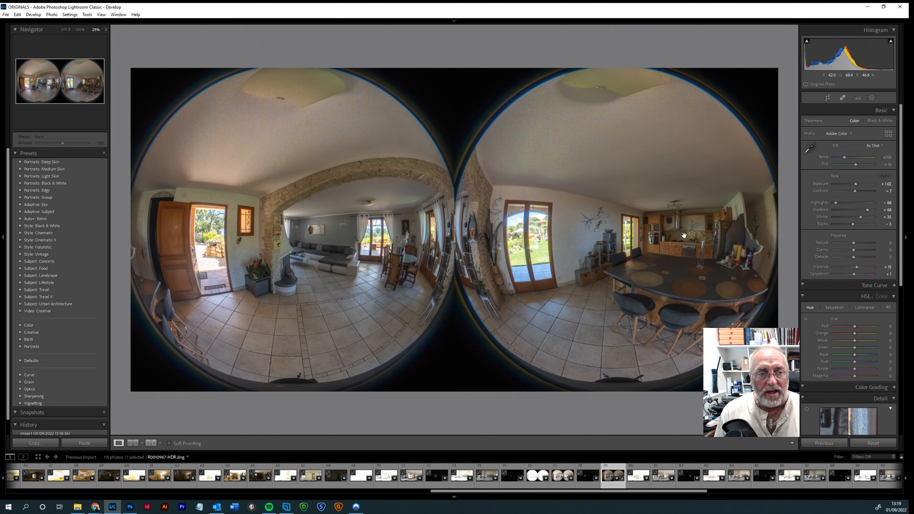
pyautogui.moveTo(836, 203); pyautogui.dragTo(856, 203)
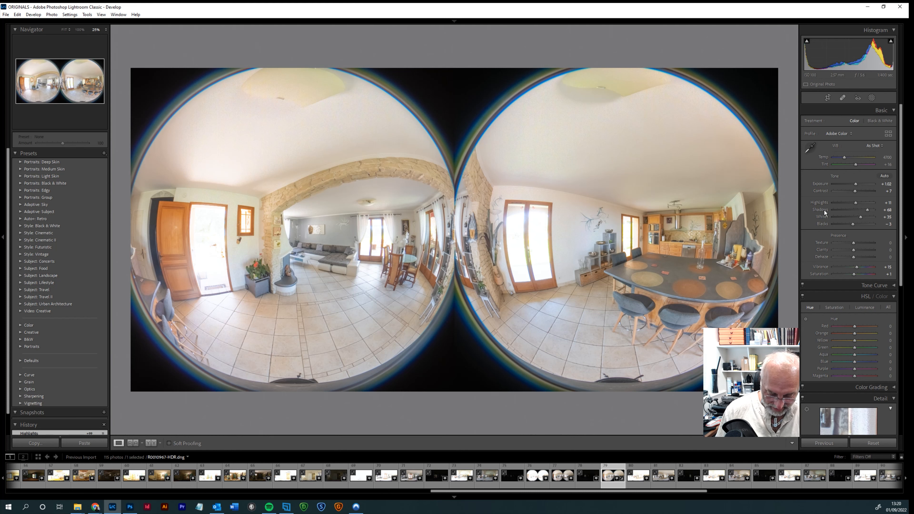
pyautogui.hotkey('ctrl', 'z')
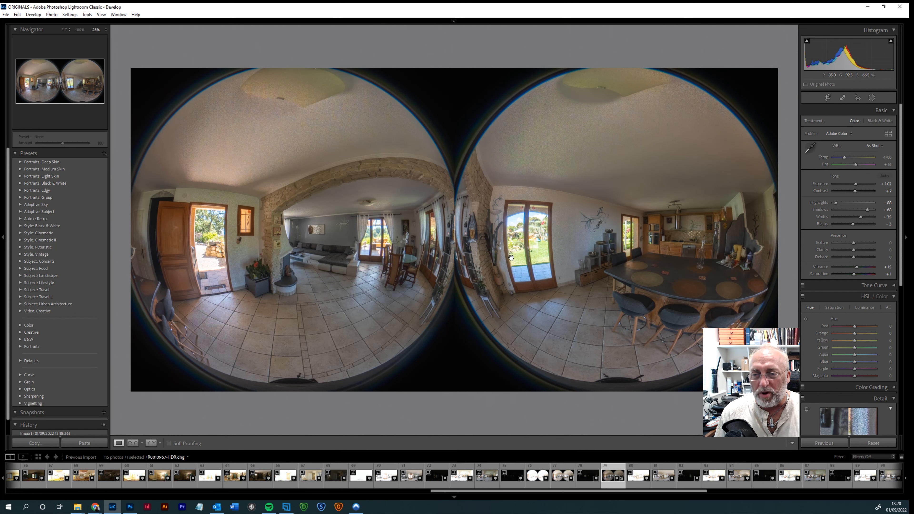
# - Create a virtual copy of the merged HDR photo and check the original HDR beside it
pyautogui.rightClick(477, 240)
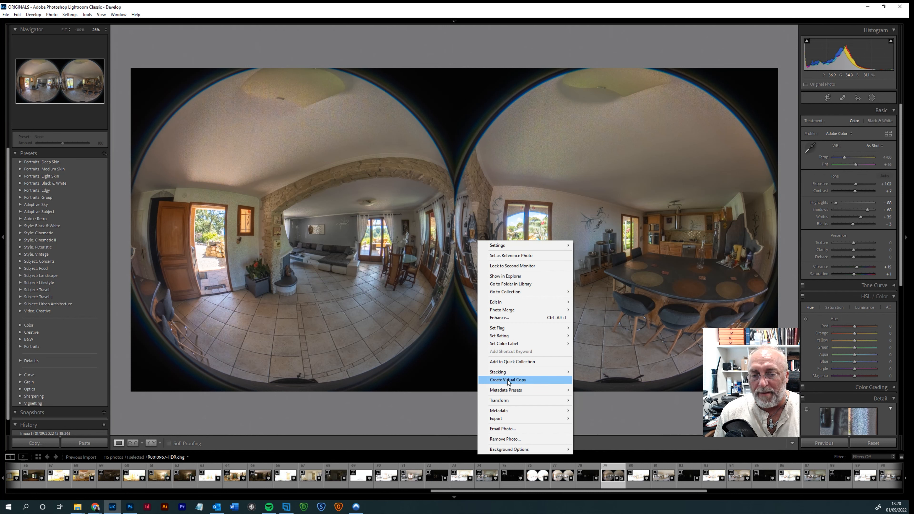
pyautogui.click(521, 380)
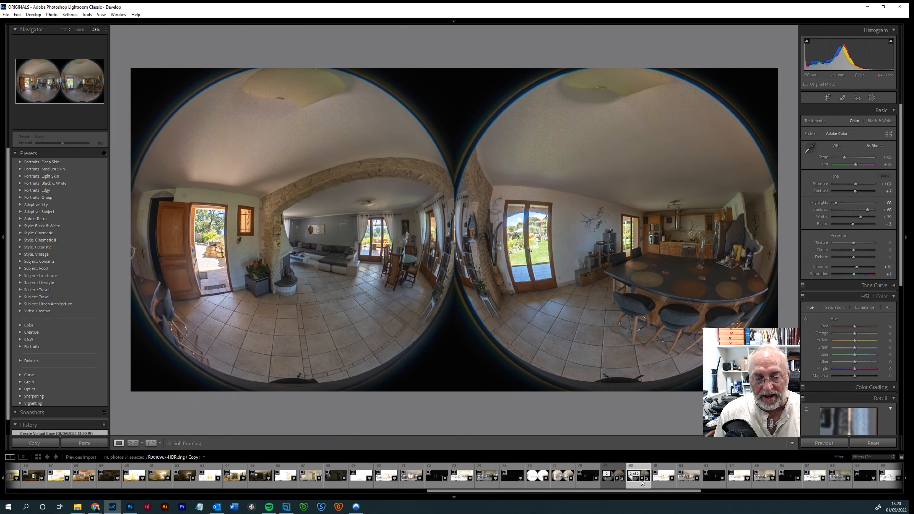
pyautogui.click(613, 472)
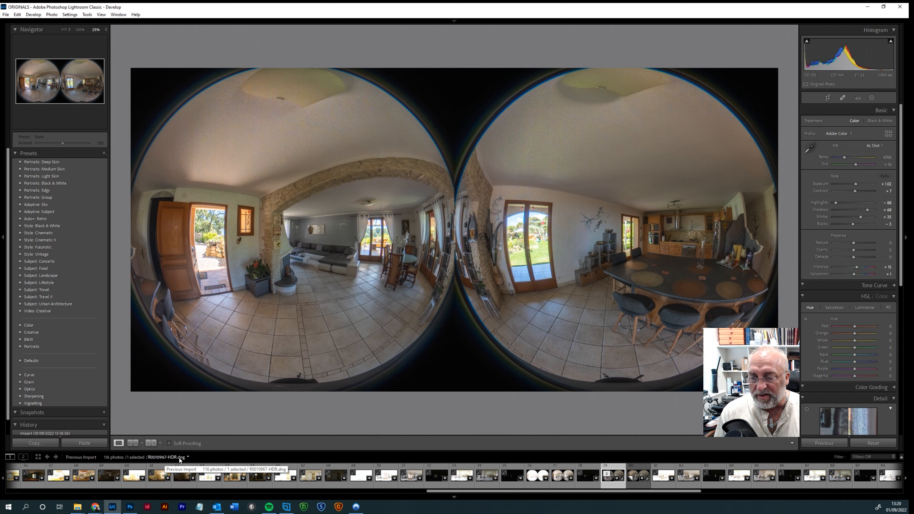
# - On the HDR's virtual copy, set Highlights to +11 and Blacks to -16
pyautogui.click(638, 471)
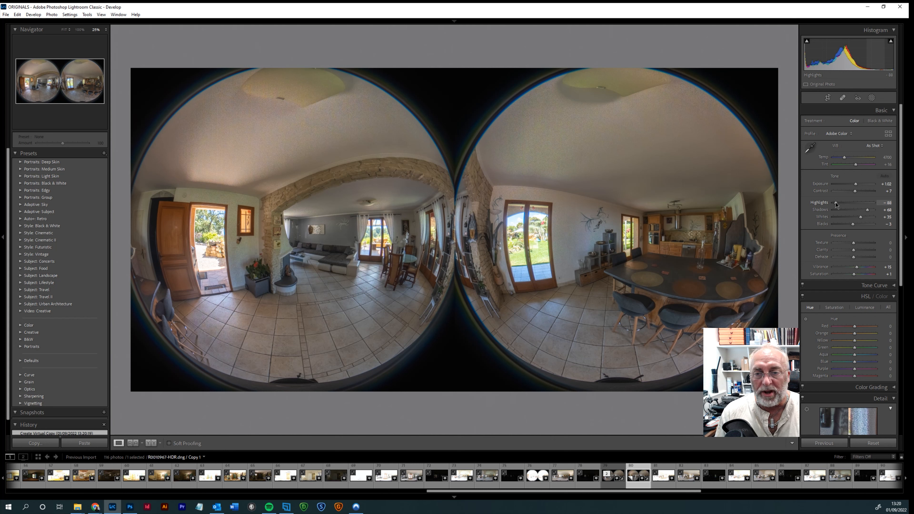
pyautogui.moveTo(836, 203); pyautogui.dragTo(855, 204)
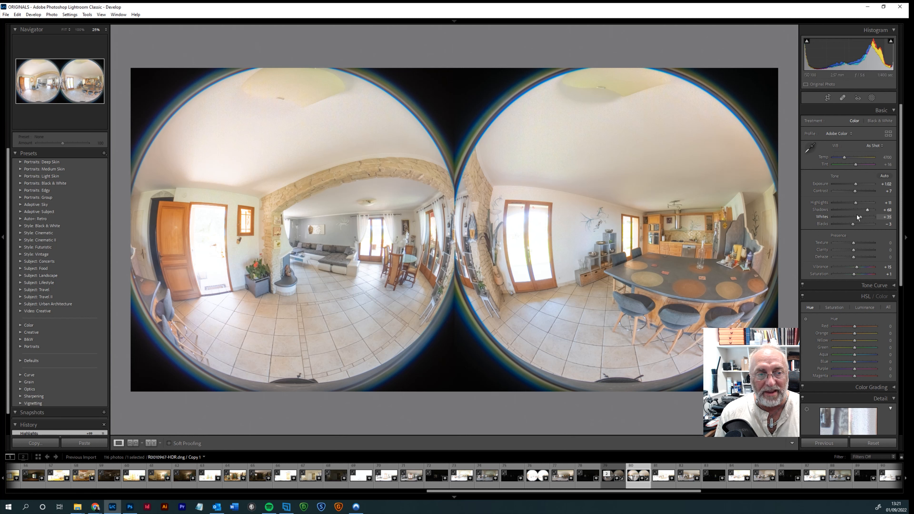
pyautogui.moveTo(855, 223); pyautogui.dragTo(851, 223)
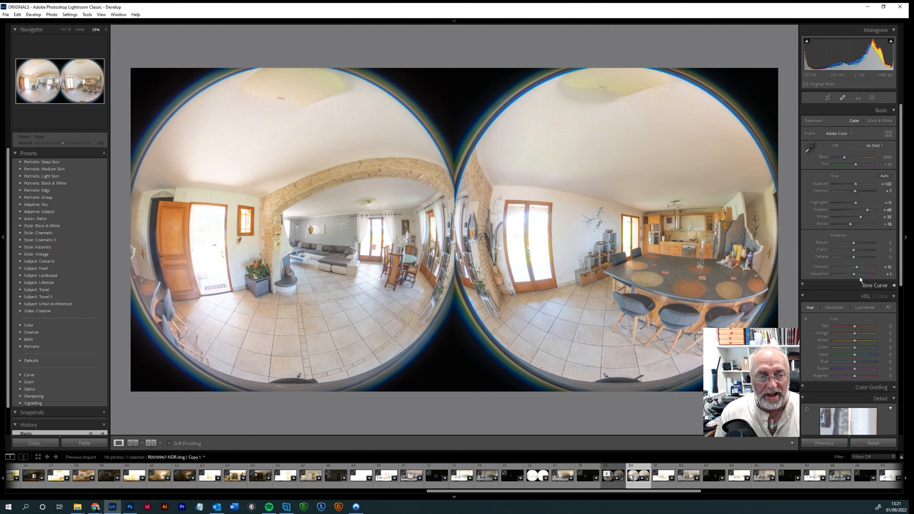
# - Boost the virtual copy's colour by setting Vibrance to +19 and Saturation to +12
pyautogui.moveTo(855, 275); pyautogui.dragTo(858, 274)
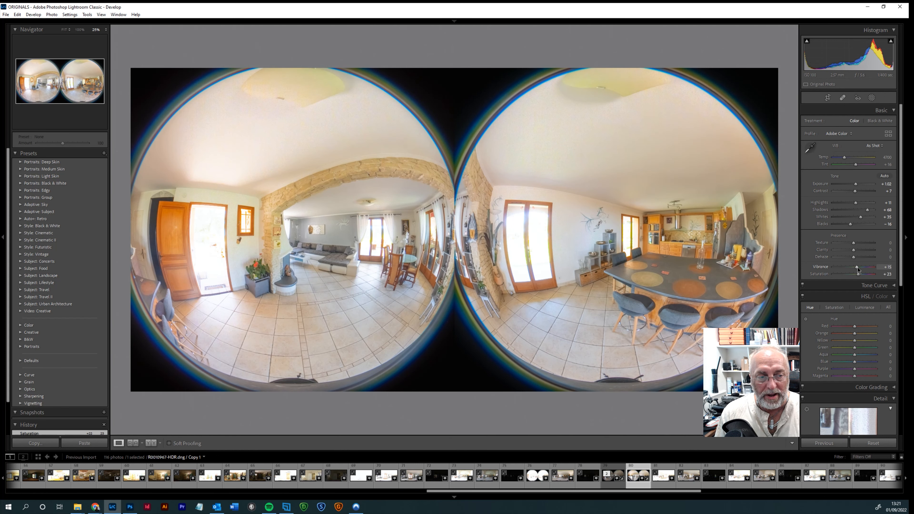
pyautogui.moveTo(858, 270); pyautogui.dragTo(859, 270)
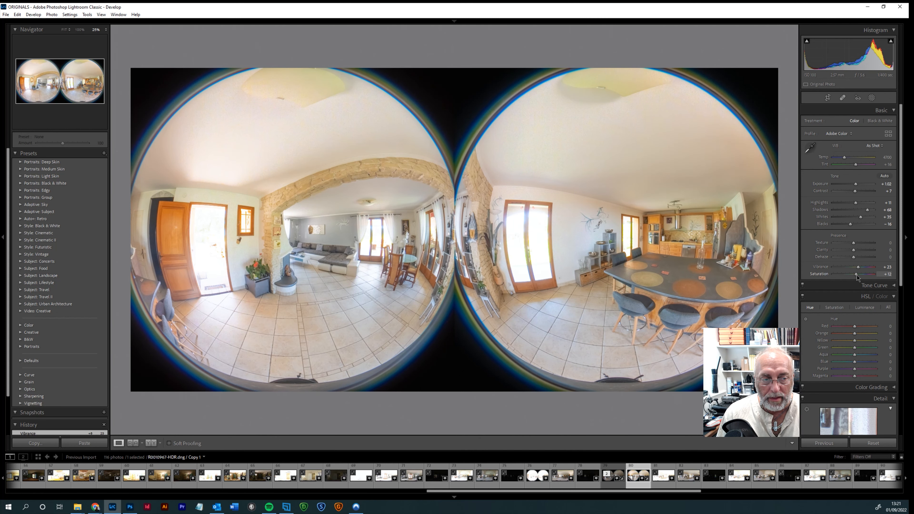
pyautogui.moveTo(856, 275); pyautogui.dragTo(857, 275)
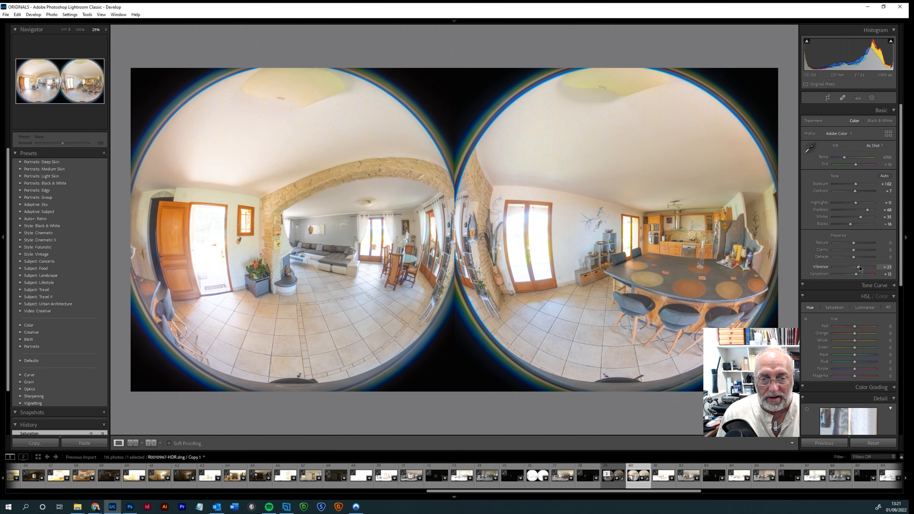
pyautogui.moveTo(859, 268); pyautogui.dragTo(858, 268)
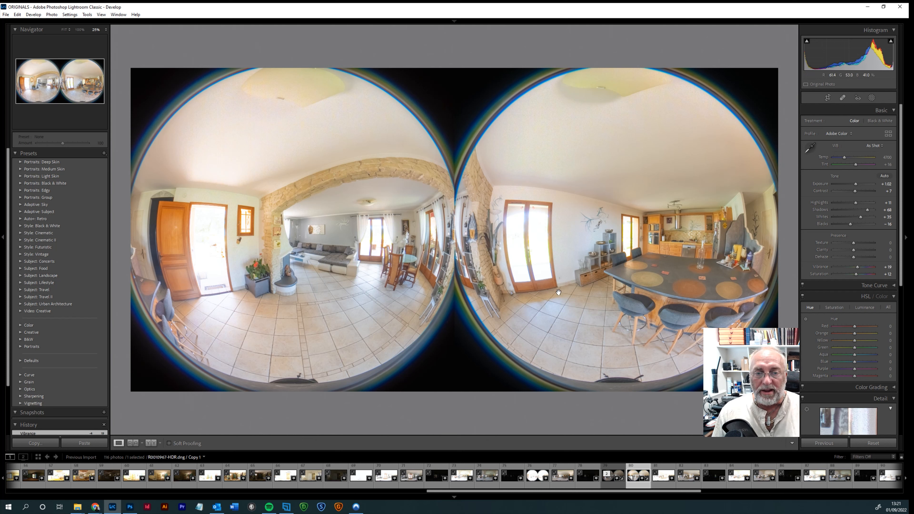
# - Compare the original HDR with its brighter virtual copy, and open both as layers of one document in Photoshop
pyautogui.click(613, 467)
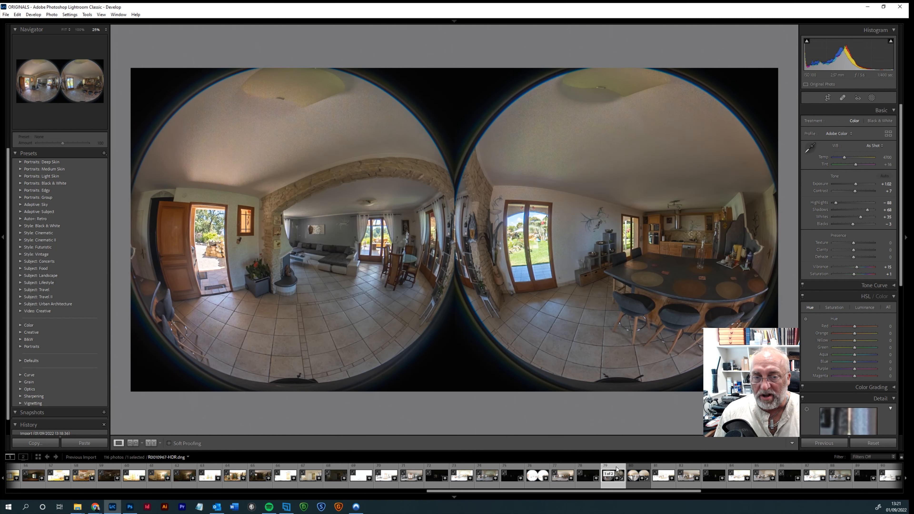
pyautogui.click(641, 469)
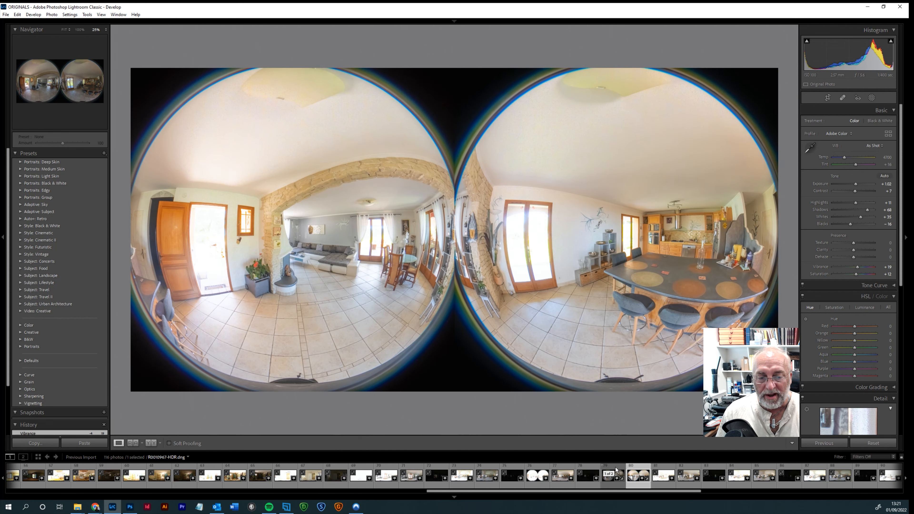
pyautogui.keyDown('ctrl'); pyautogui.click(615, 469); pyautogui.keyUp('ctrl')
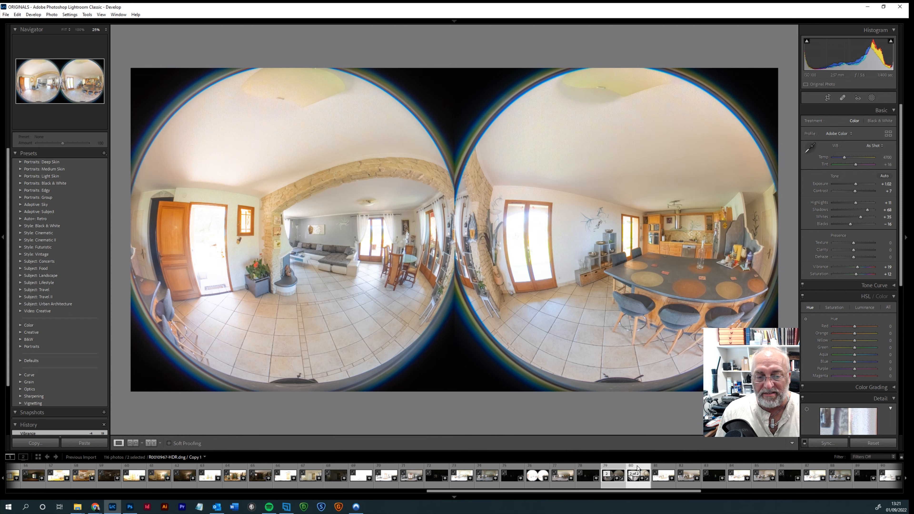
pyautogui.rightClick(637, 468)
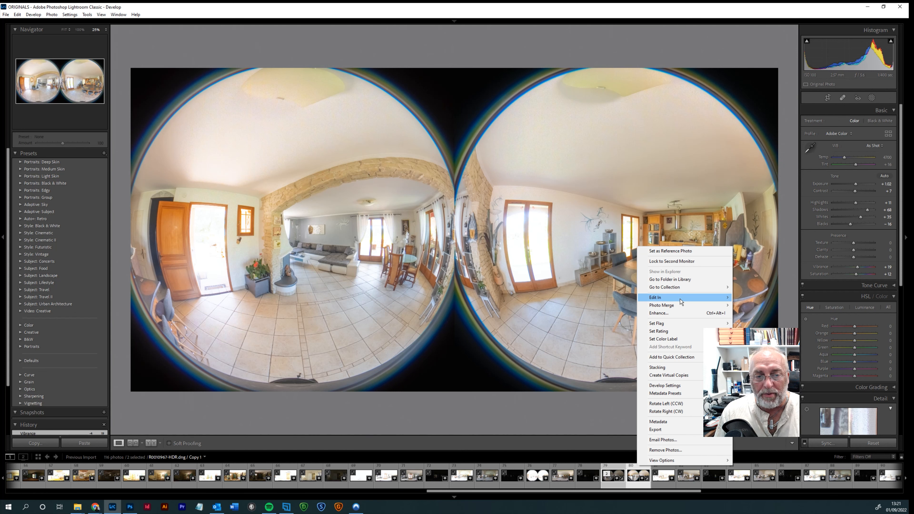
pyautogui.moveTo(671, 299)
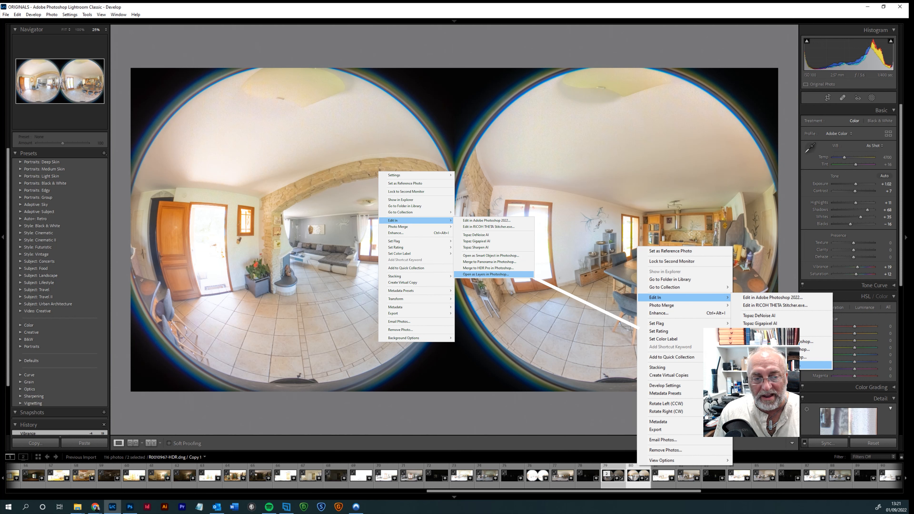
pyautogui.click(826, 365)
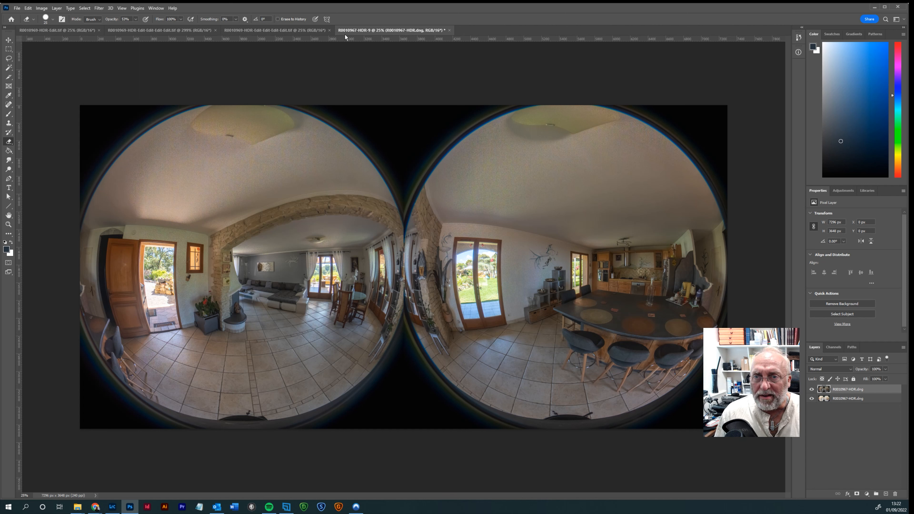
# - Close the three older HDR edit documents, keeping only the new layered R0010967-HDR document open
pyautogui.click(329, 30)
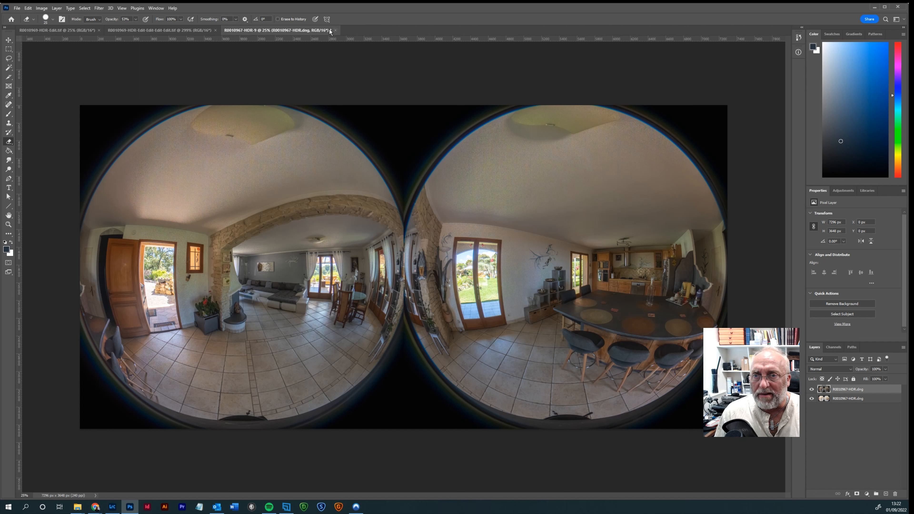
pyautogui.click(215, 31)
pyautogui.click(98, 30)
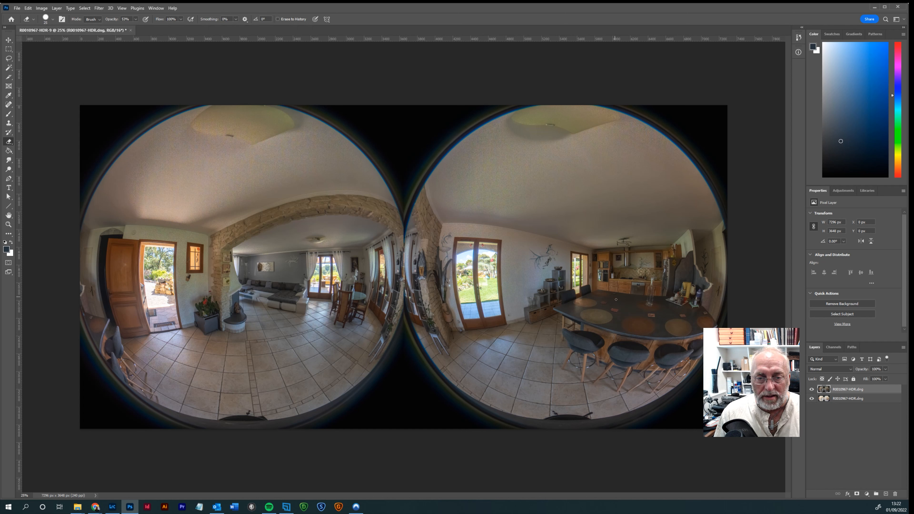
# - Compare the two HDR layers by toggling the upper one's visibility, and move the brighter layer above the darker one
pyautogui.click(811, 389)
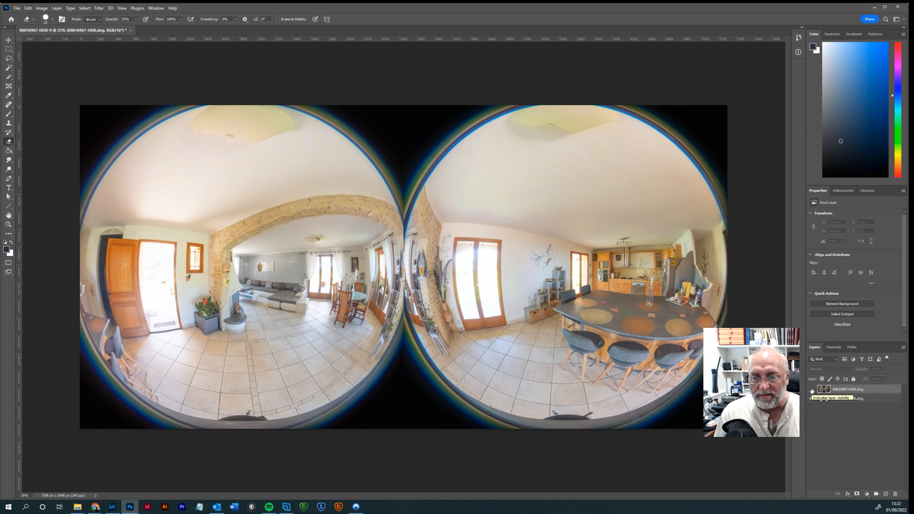
pyautogui.click(811, 388)
pyautogui.click(811, 390)
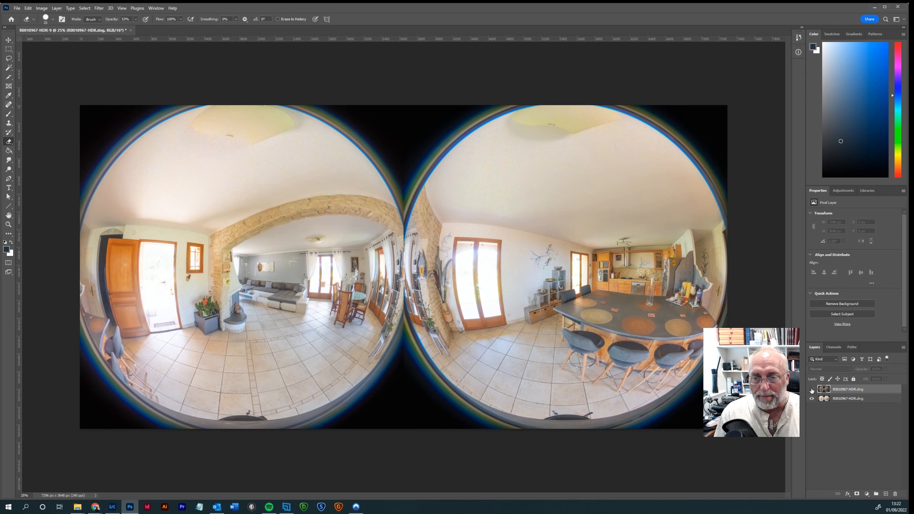
pyautogui.click(811, 389)
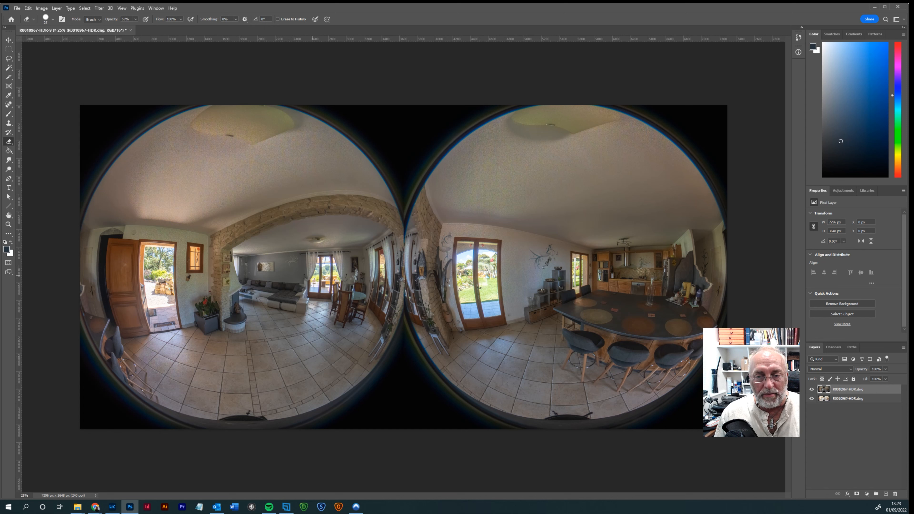
pyautogui.click(842, 400)
pyautogui.moveTo(841, 400); pyautogui.dragTo(839, 391)
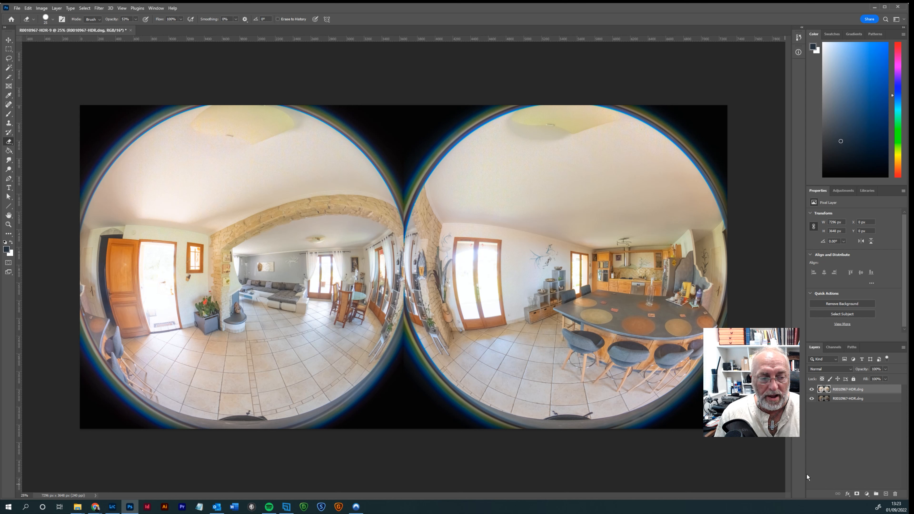
# - Add a white layer mask to the brighter layer and set up a smaller soft brush with 0% hardness
pyautogui.click(856, 494)
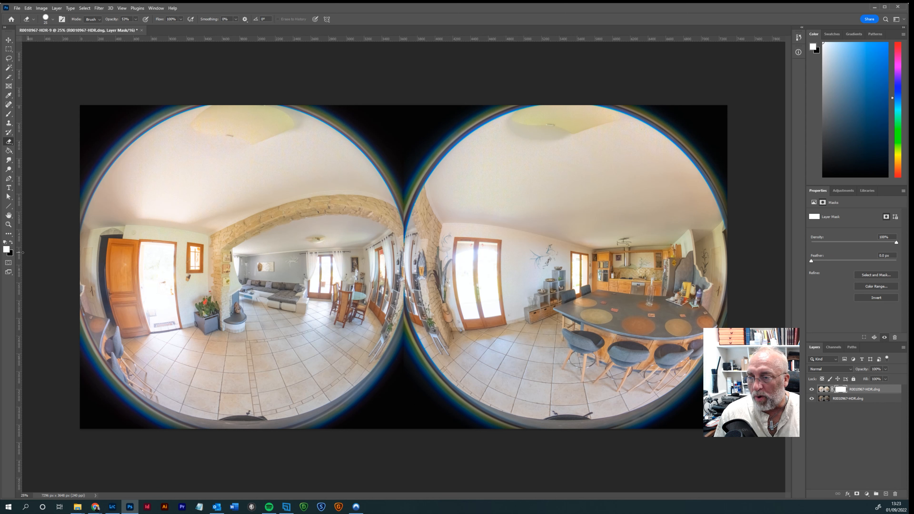
pyautogui.click(9, 113)
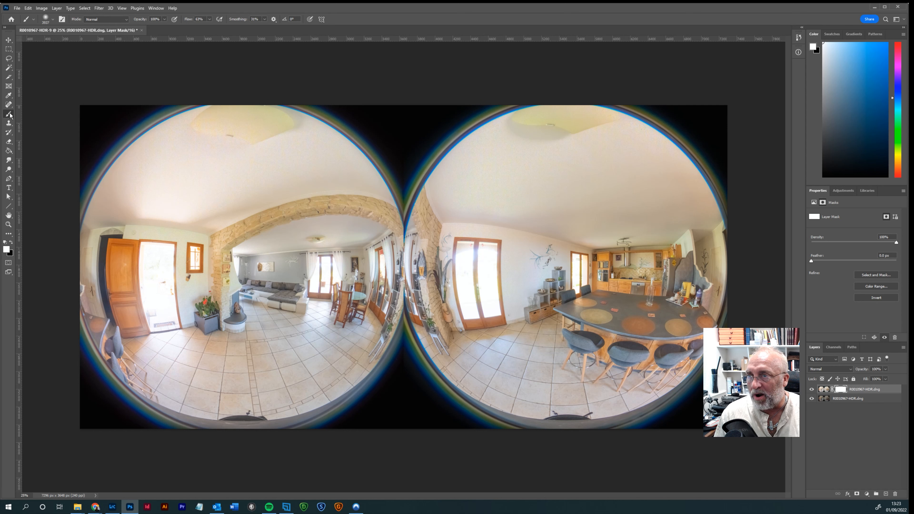
pyautogui.click(53, 20)
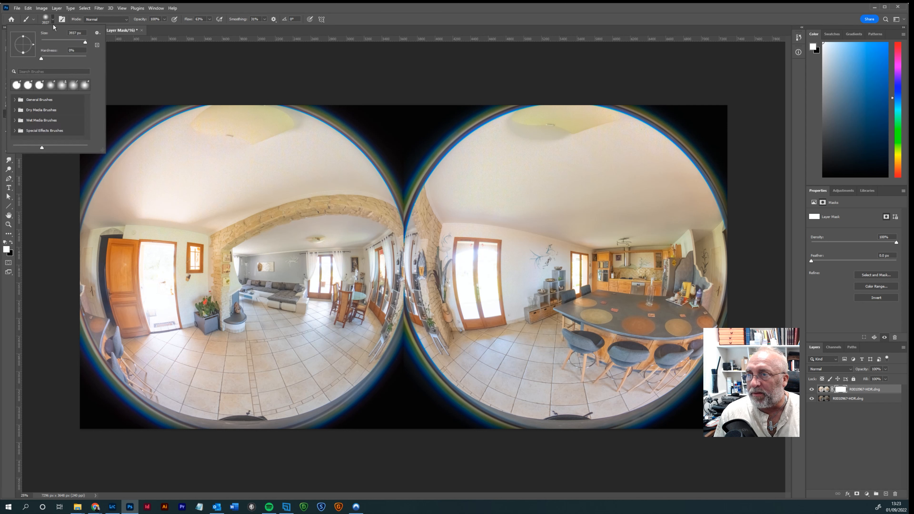
pyautogui.click(78, 41)
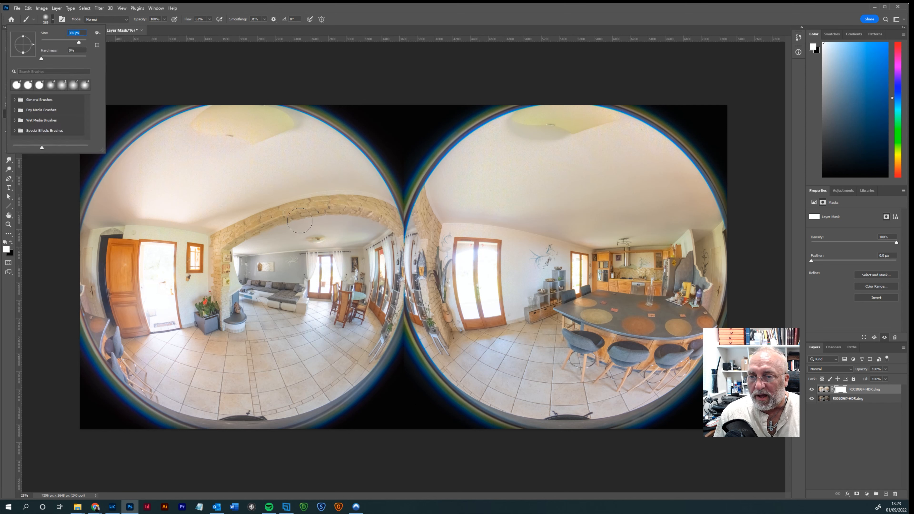
pyautogui.click(303, 223)
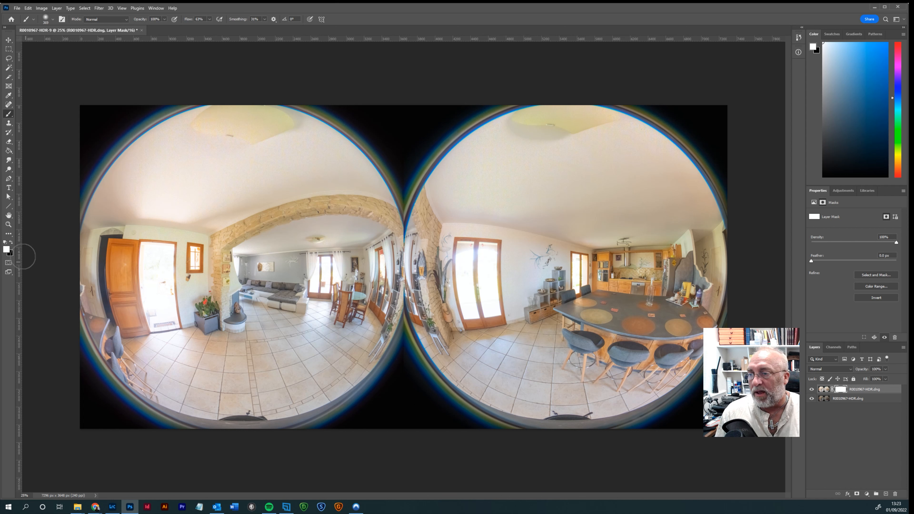
# - Try painting black on the brighter layer's mask over the ceiling and stone arch, and undo the strokes
pyautogui.click(11, 242)
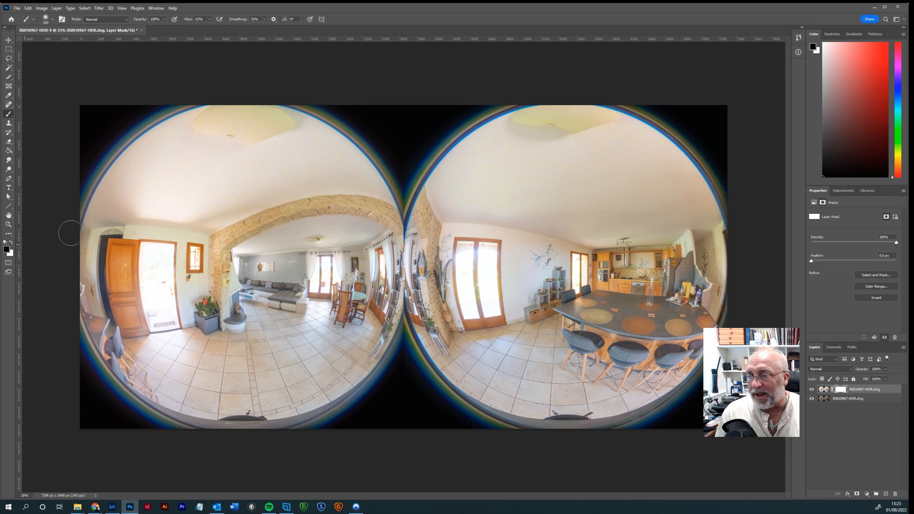
pyautogui.click(246, 203)
pyautogui.moveTo(269, 202)
pyautogui.mouseDown()
pyautogui.moveTo(246, 202)
pyautogui.moveTo(242, 221)
pyautogui.moveTo(228, 222)
pyautogui.moveTo(258, 225)
pyautogui.moveTo(236, 235)
pyautogui.mouseUp()
pyautogui.click(237, 235)
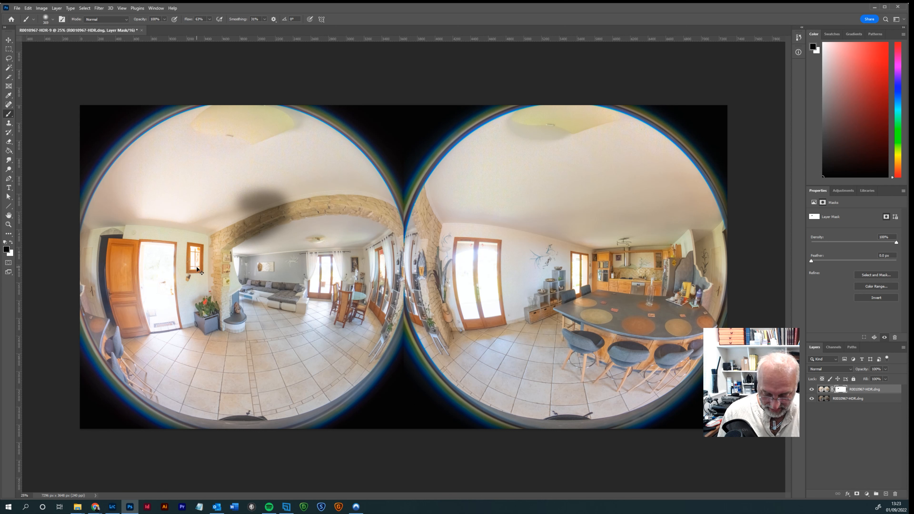
pyautogui.hotkey('ctrl', 'z')
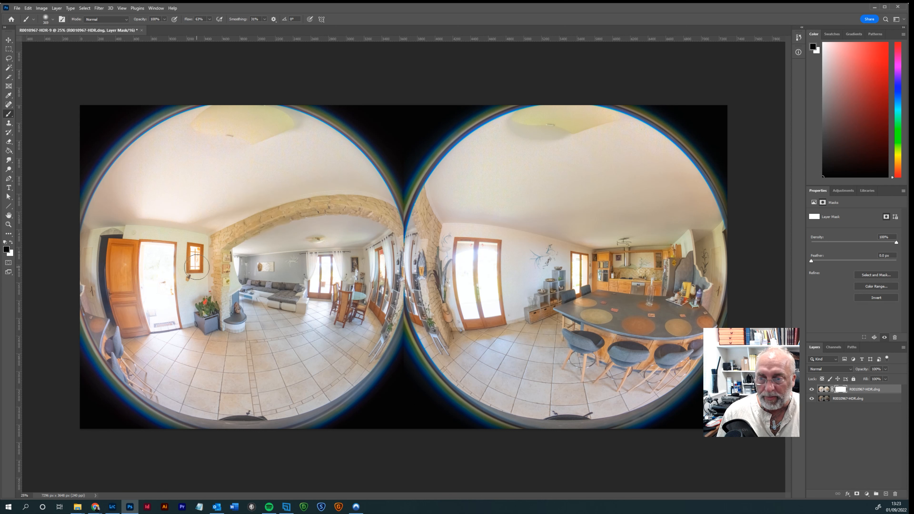
# - Replace the brighter layer's white mask with a black mask that hides the whole layer
pyautogui.rightClick(840, 391)
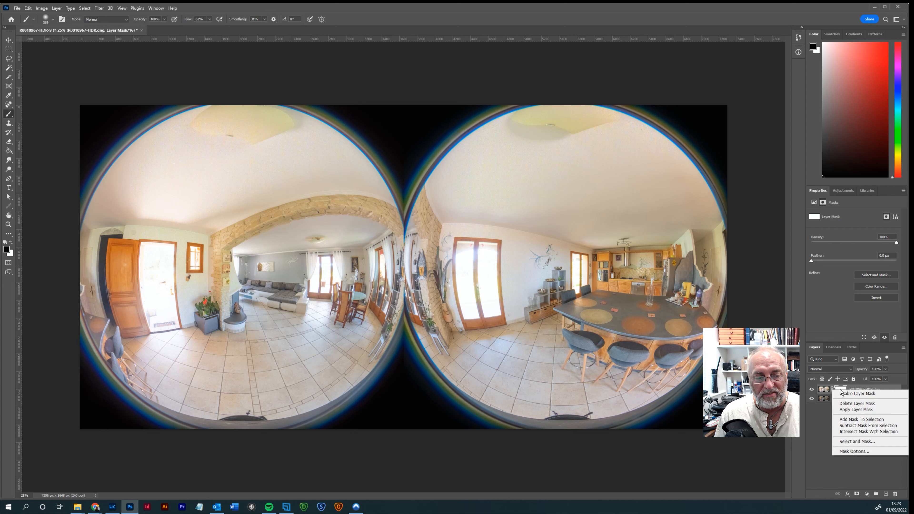
pyautogui.click(855, 403)
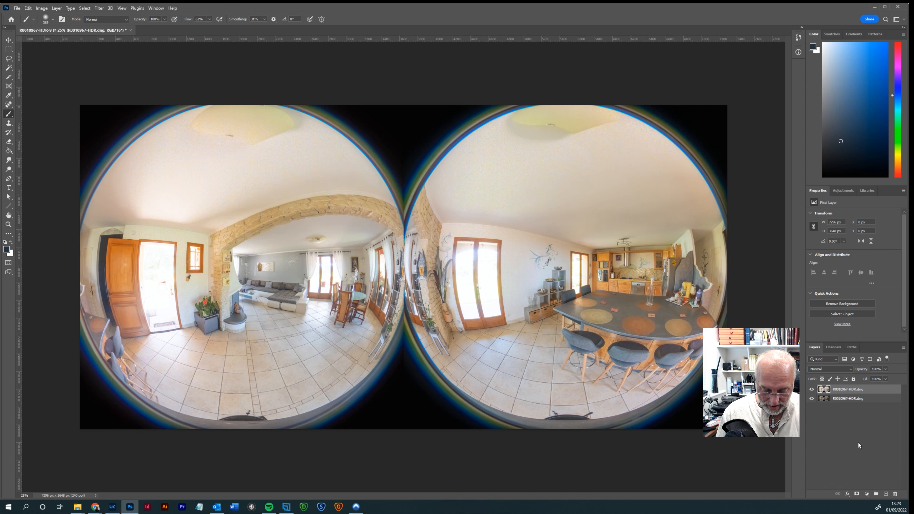
pyautogui.keyDown('alt'); pyautogui.click(857, 494); pyautogui.keyUp('alt')
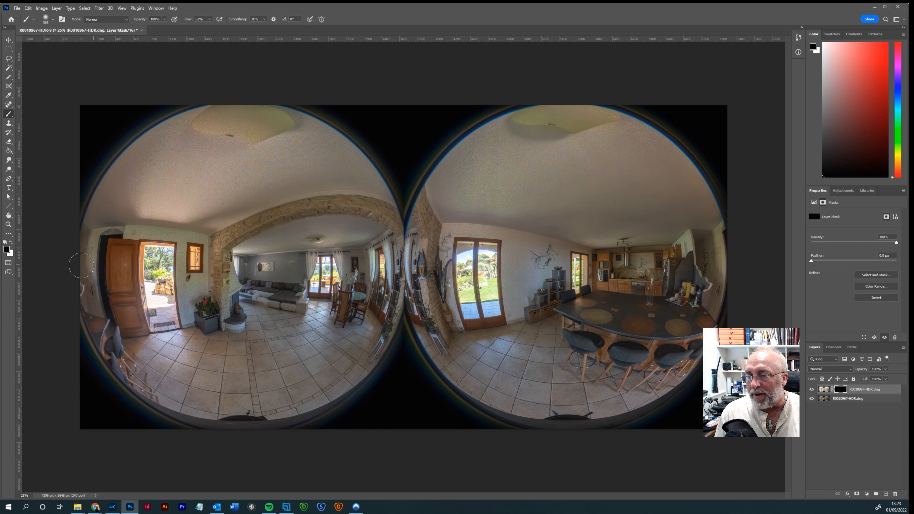
# - Try painting white on the black mask with a larger brush over the ceiling and wooden door, and undo it
pyautogui.click(10, 243)
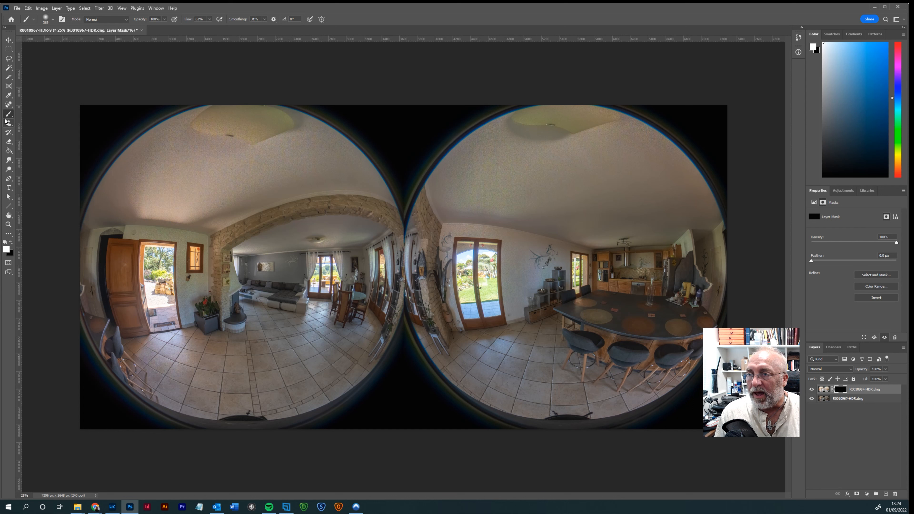
pyautogui.click(53, 21)
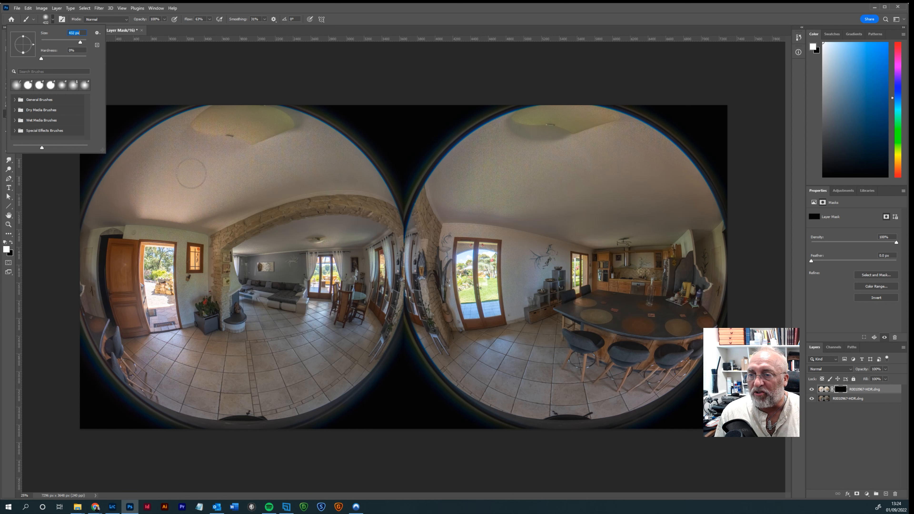
pyautogui.moveTo(191, 174)
pyautogui.mouseDown()
pyautogui.moveTo(253, 157)
pyautogui.moveTo(182, 154)
pyautogui.moveTo(212, 132)
pyautogui.moveTo(262, 140)
pyautogui.moveTo(244, 162)
pyautogui.moveTo(294, 163)
pyautogui.moveTo(210, 161)
pyautogui.moveTo(185, 179)
pyautogui.moveTo(206, 188)
pyautogui.moveTo(127, 171)
pyautogui.moveTo(138, 141)
pyautogui.moveTo(229, 124)
pyautogui.moveTo(191, 131)
pyautogui.moveTo(212, 136)
pyautogui.moveTo(139, 109)
pyautogui.moveTo(66, 109)
pyautogui.moveTo(133, 139)
pyautogui.moveTo(125, 175)
pyautogui.moveTo(154, 191)
pyautogui.moveTo(140, 213)
pyautogui.moveTo(147, 218)
pyautogui.moveTo(127, 219)
pyautogui.moveTo(118, 238)
pyautogui.moveTo(128, 338)
pyautogui.moveTo(111, 279)
pyautogui.moveTo(123, 234)
pyautogui.moveTo(184, 235)
pyautogui.moveTo(190, 282)
pyautogui.mouseUp()
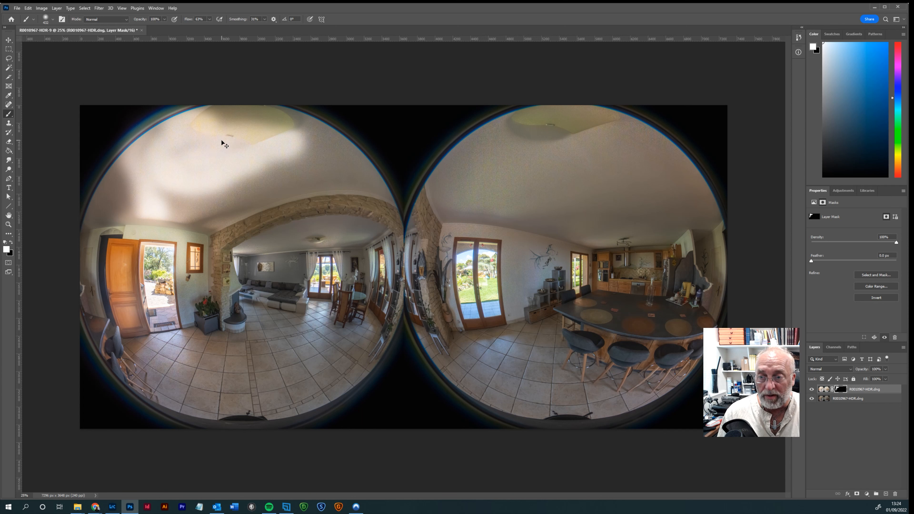
pyautogui.hotkey('ctrl', 'z')
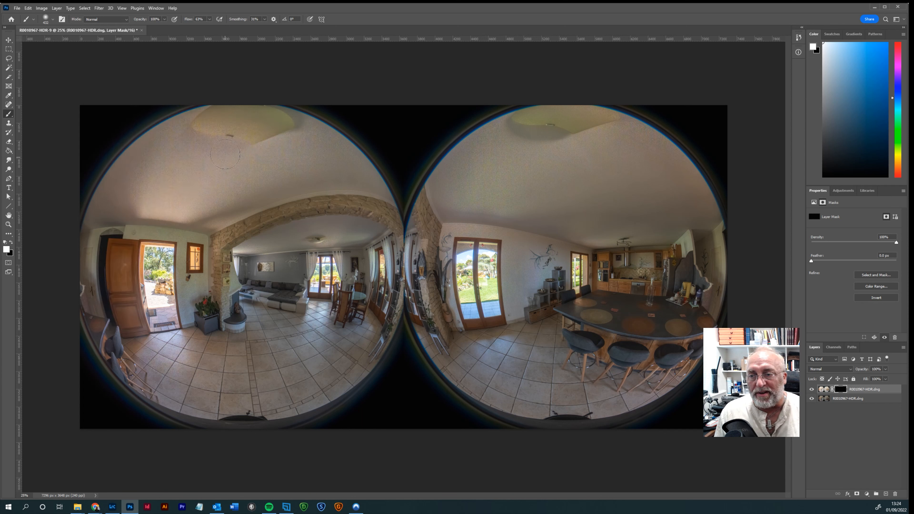
# - Try outlining the open front doorway as a selection with the Polygonal Lasso tool, and clear the selection
pyautogui.click(13, 59)
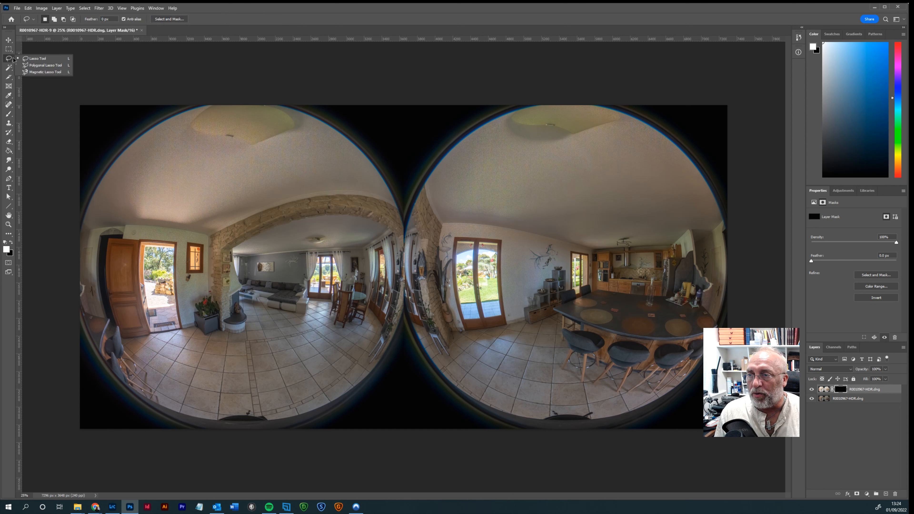
pyautogui.click(40, 65)
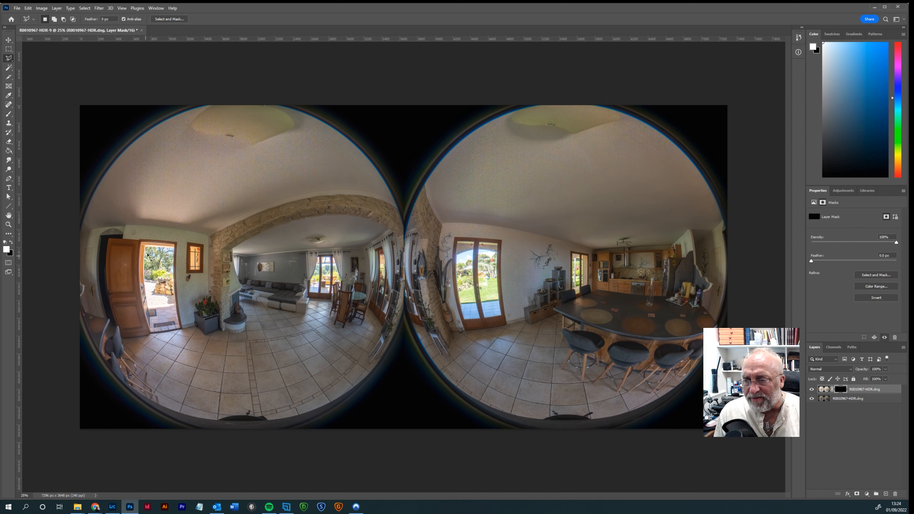
pyautogui.click(143, 245)
pyautogui.click(174, 246)
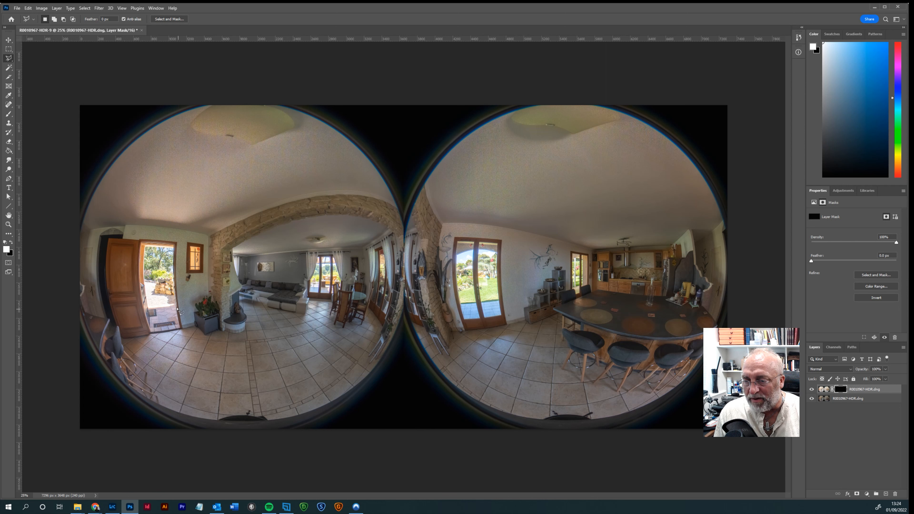
pyautogui.click(181, 329)
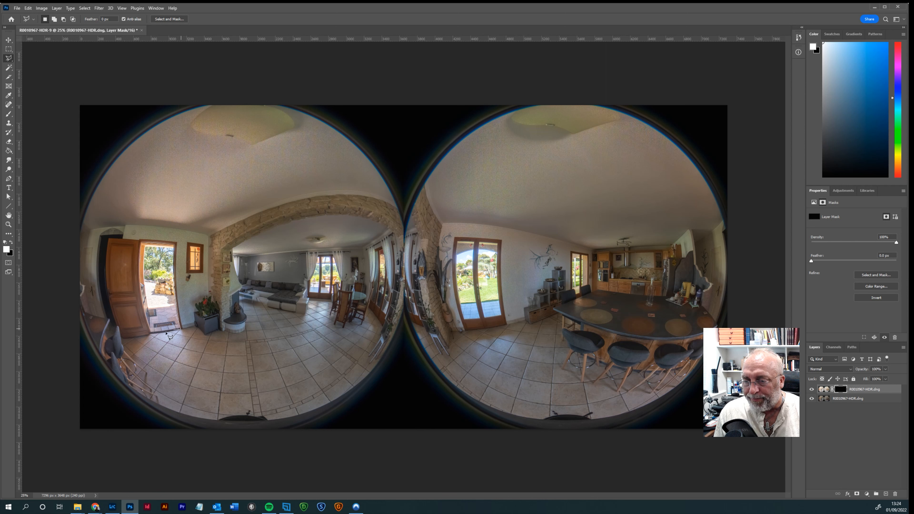
pyautogui.click(151, 330)
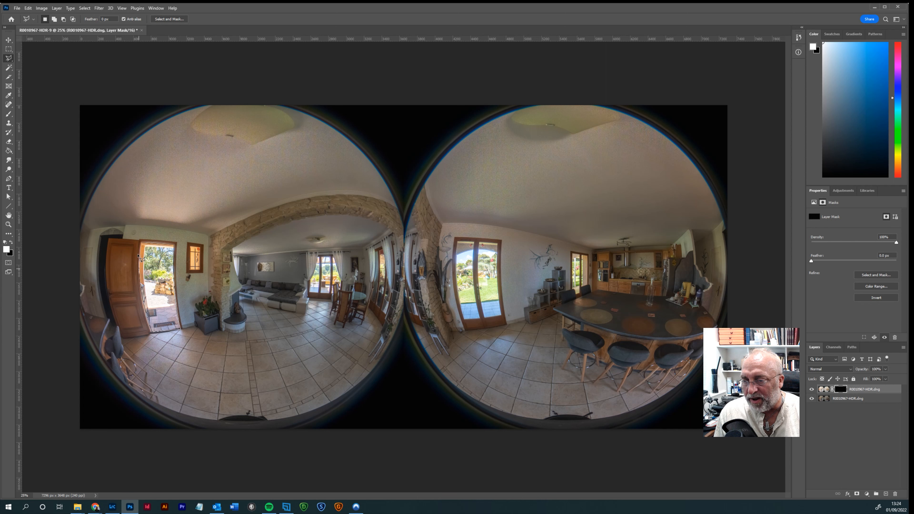
pyautogui.doubleClick(140, 244)
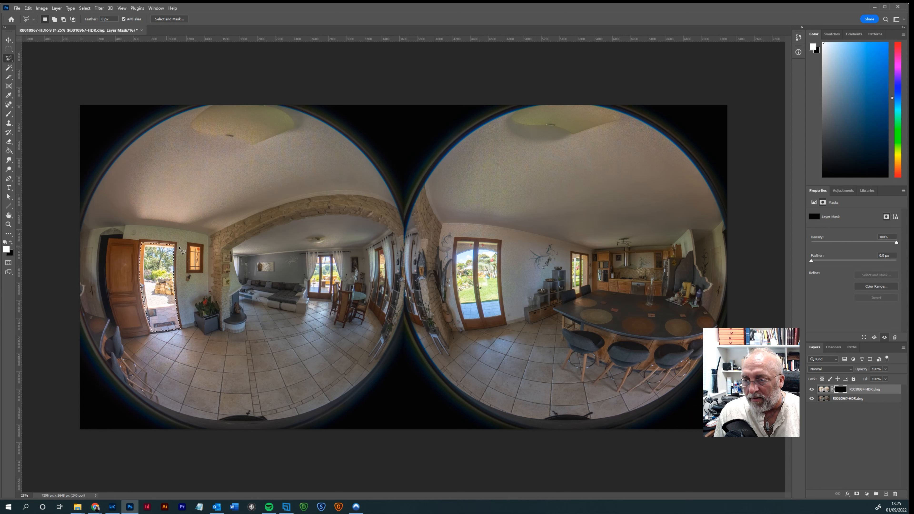
pyautogui.click(191, 248)
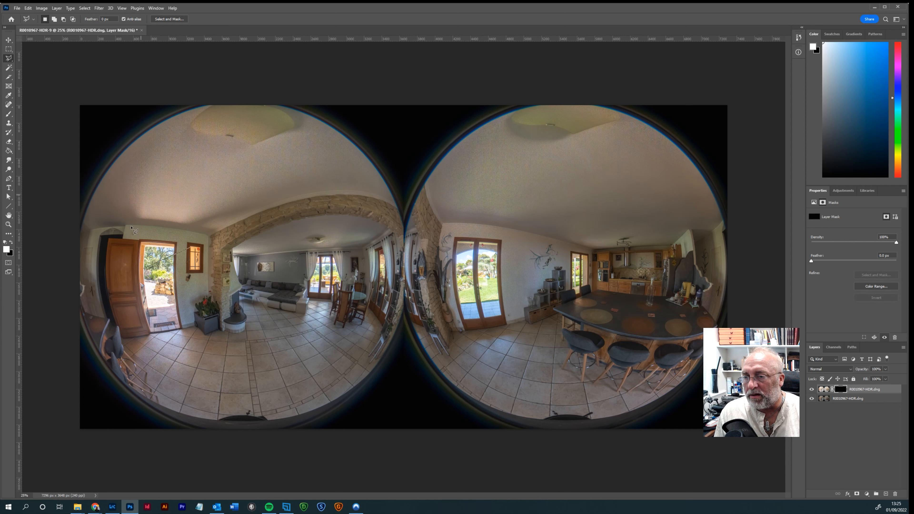
pyautogui.doubleClick(199, 253)
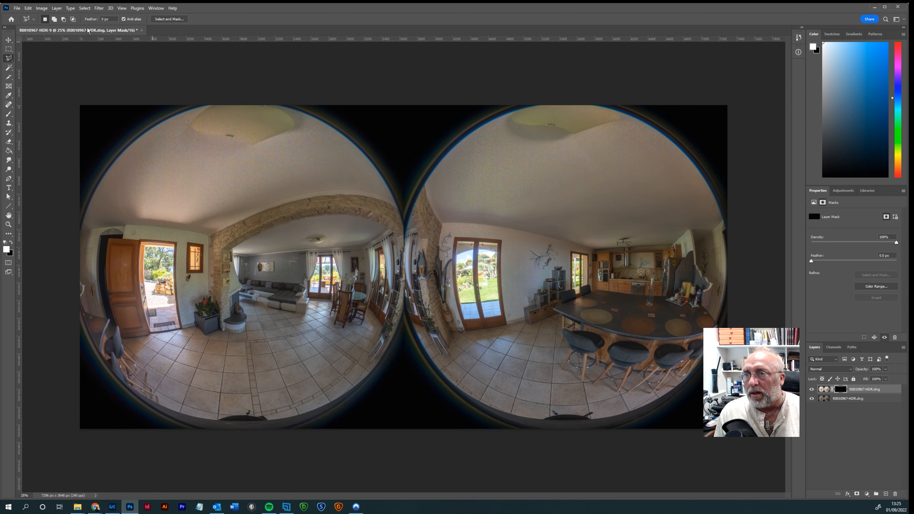
# - Outline the open front doorway as a selection using the Polygonal Lasso tool in add-to-selection mode
pyautogui.click(54, 19)
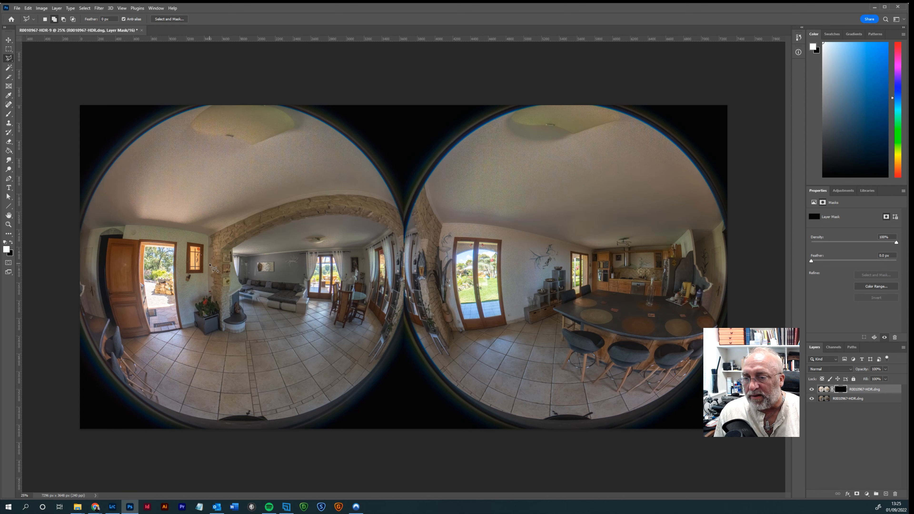
pyautogui.press('m')
pyautogui.click(9, 59)
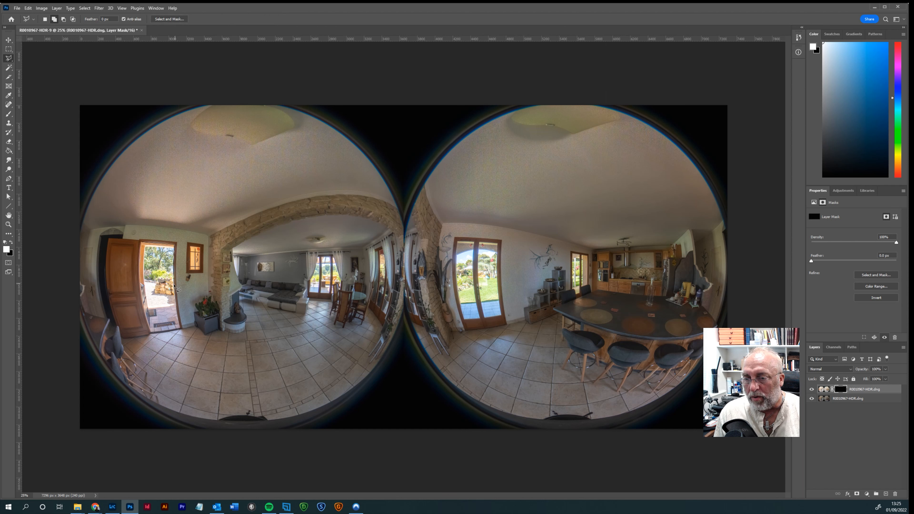
pyautogui.click(180, 328)
pyautogui.click(151, 332)
pyautogui.click(144, 309)
pyautogui.click(141, 287)
pyautogui.click(142, 242)
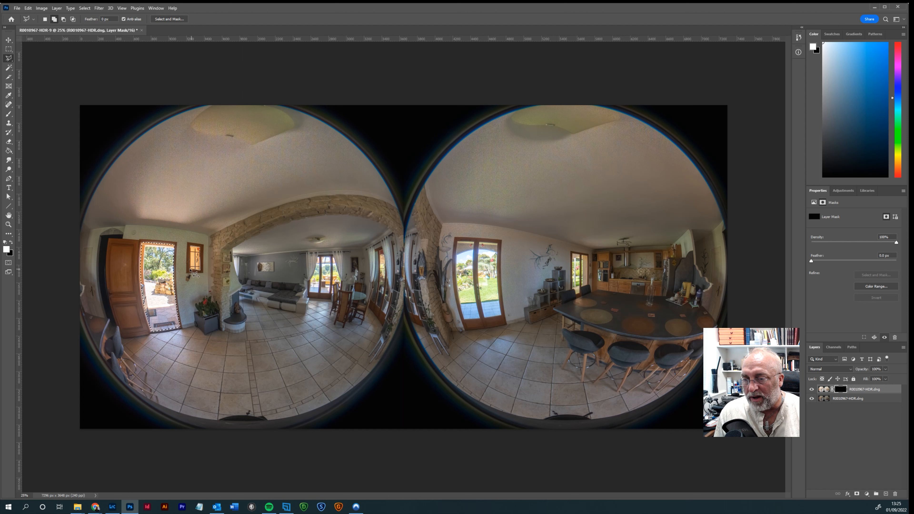
# - Add the small window beside the front door, the living-room windows and both glass panels of the large patio doors to the selection
pyautogui.click(191, 248)
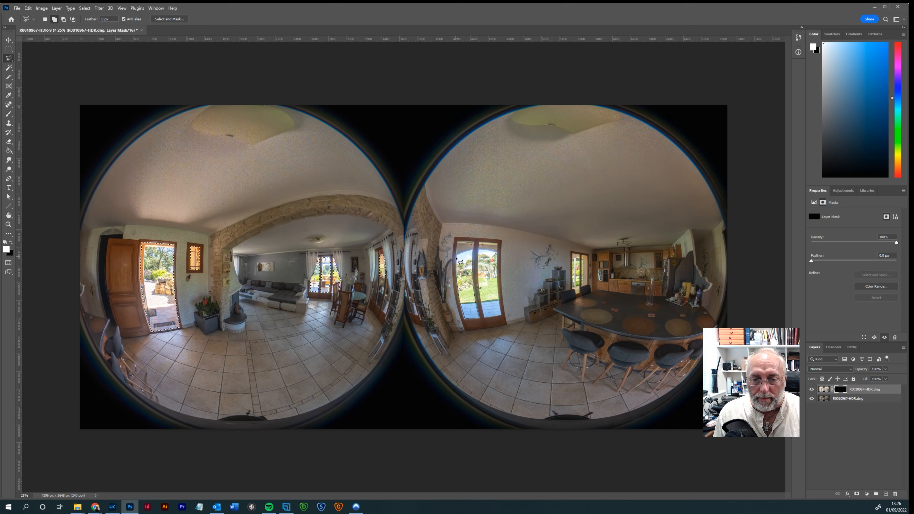
pyautogui.click(459, 244)
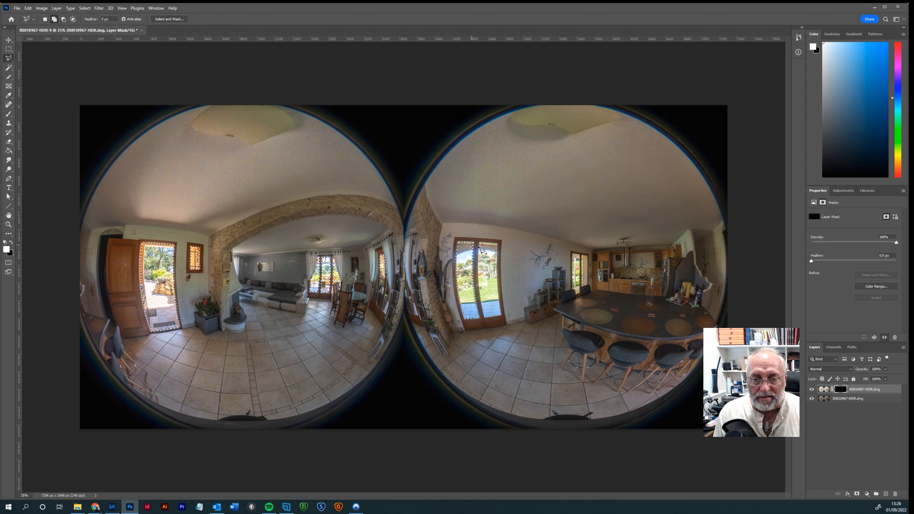
pyautogui.click(497, 244)
pyautogui.click(501, 316)
pyautogui.click(484, 318)
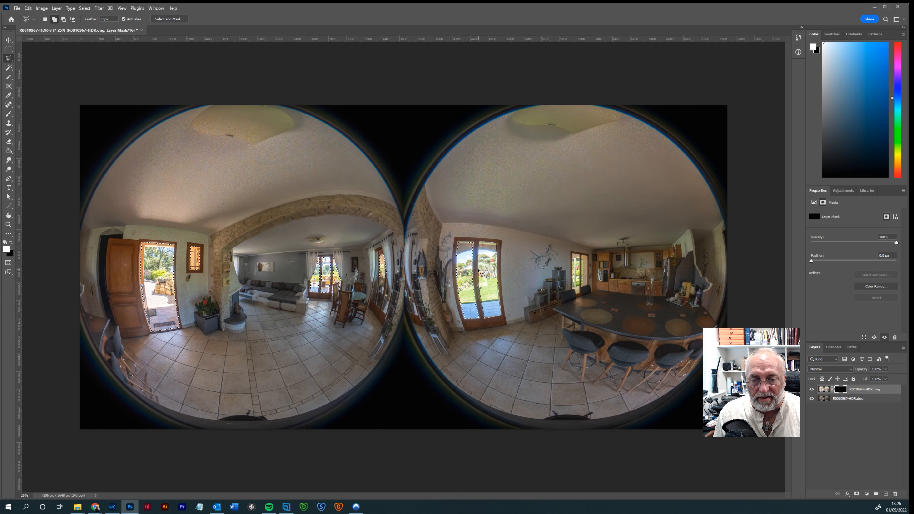
pyautogui.click(480, 241)
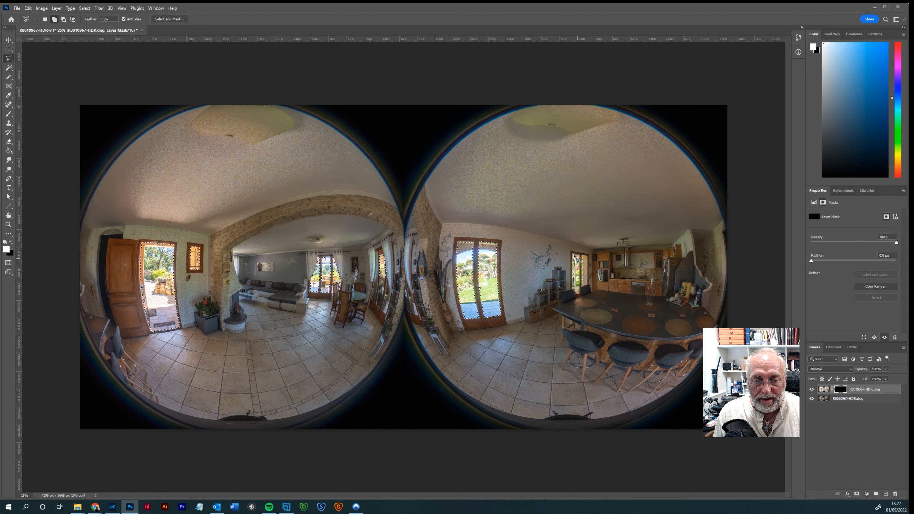
# - Add the glass panes of the narrow doors beside the kitchen to the selection
pyautogui.click(573, 254)
pyautogui.click(582, 256)
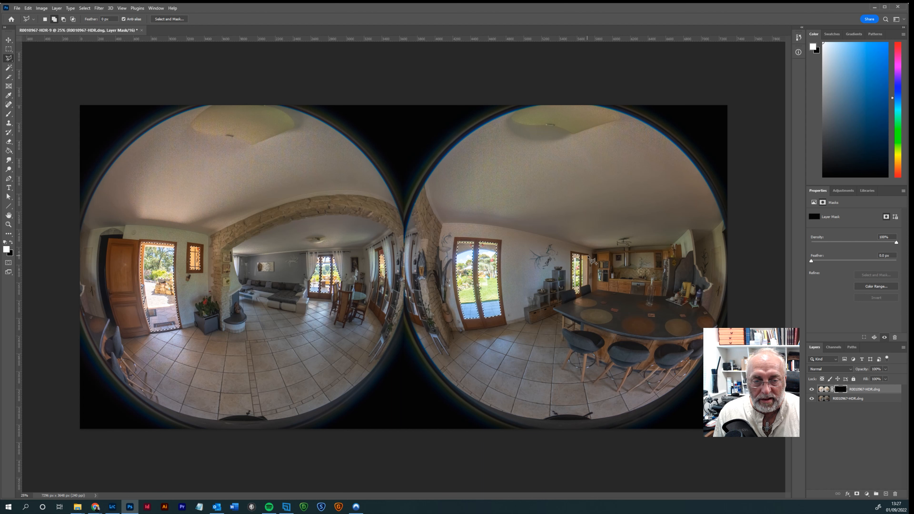
pyautogui.click(581, 286)
pyautogui.click(587, 285)
pyautogui.click(587, 256)
pyautogui.click(582, 256)
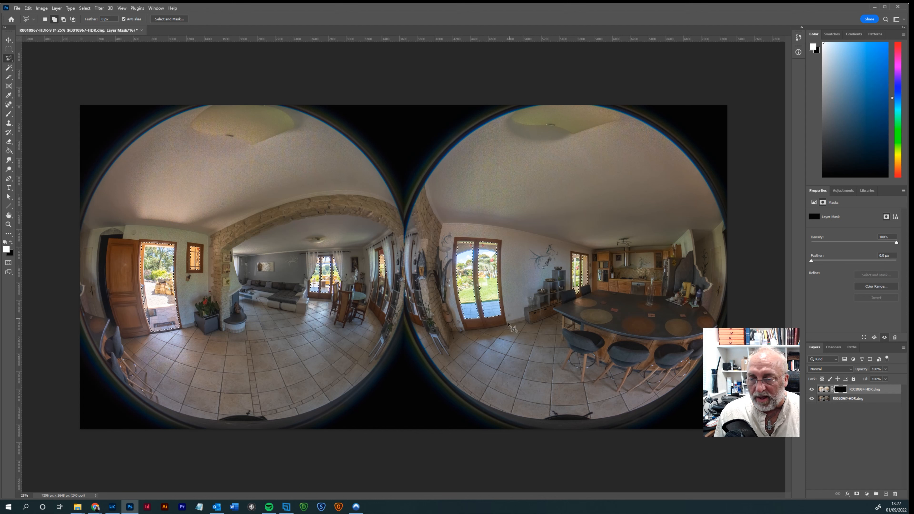
# - Switch to the Brush tool and invert the selection to cover everything except the doorway and windows
pyautogui.press('b')
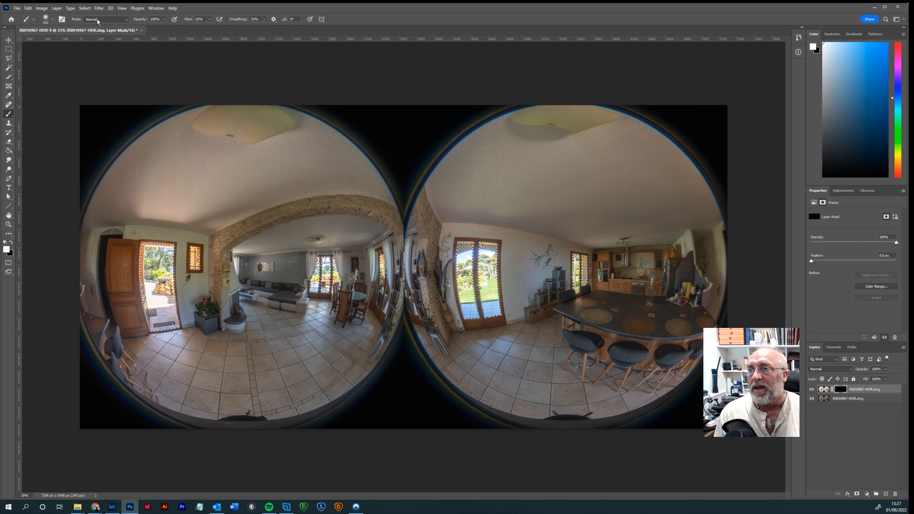
pyautogui.click(85, 10)
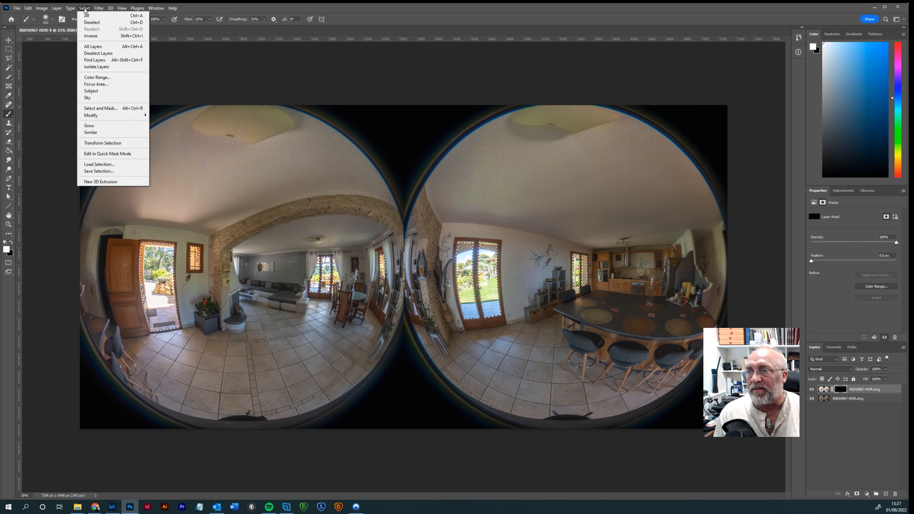
pyautogui.click(90, 37)
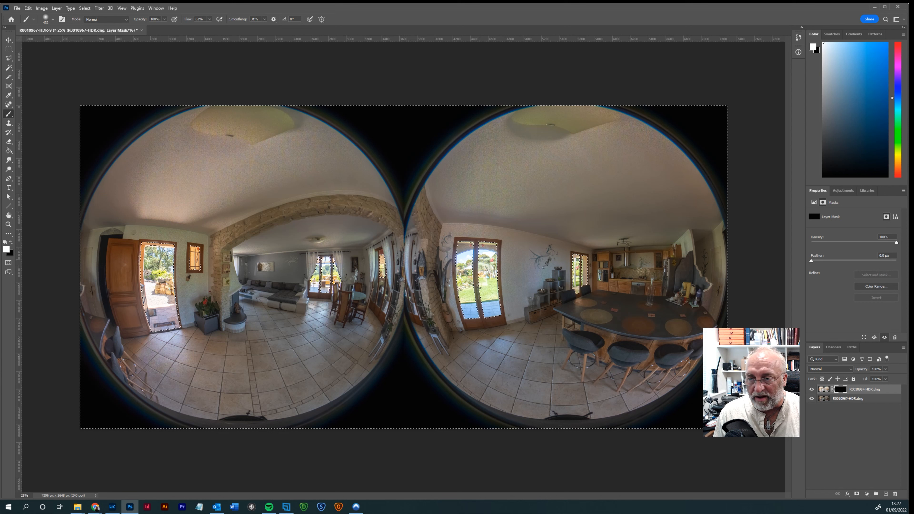
# - Set the brush size to 5000 px and its smoothing to 100%
pyautogui.click(53, 20)
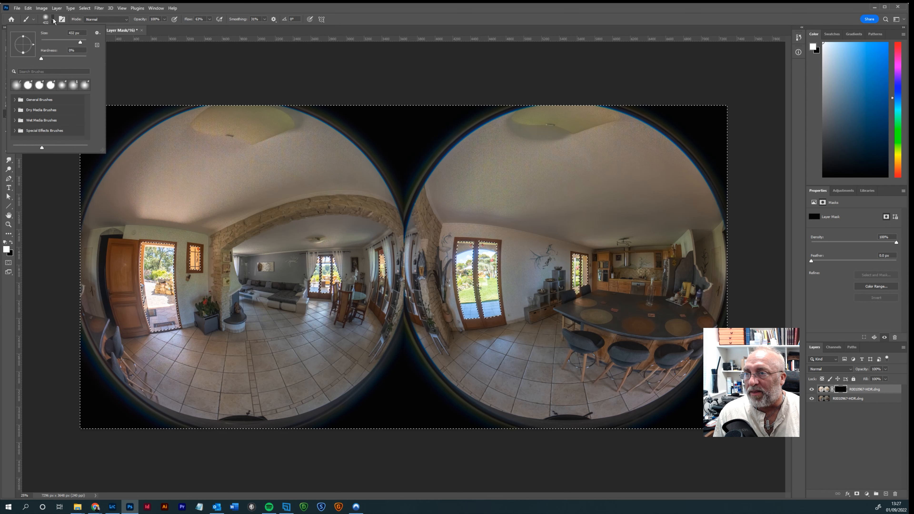
pyautogui.moveTo(85, 44); pyautogui.dragTo(88, 42)
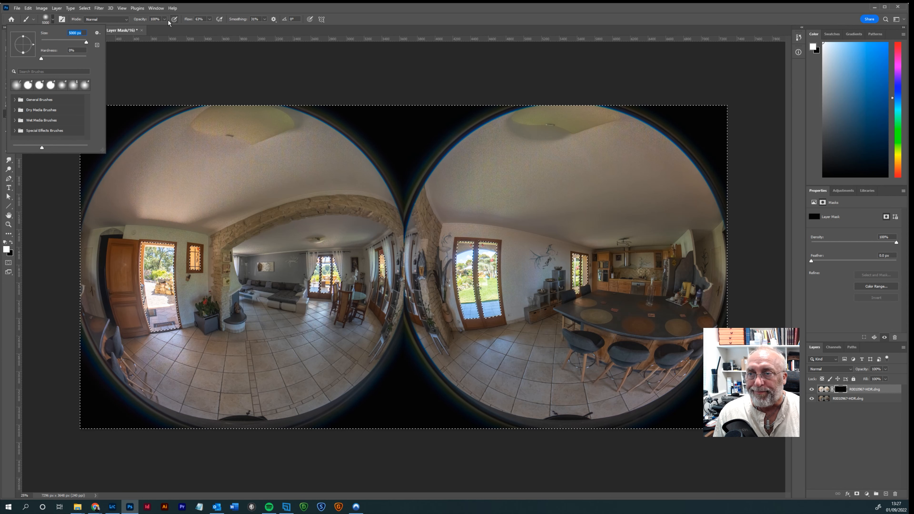
pyautogui.click(264, 19)
pyautogui.moveTo(264, 27); pyautogui.dragTo(287, 27)
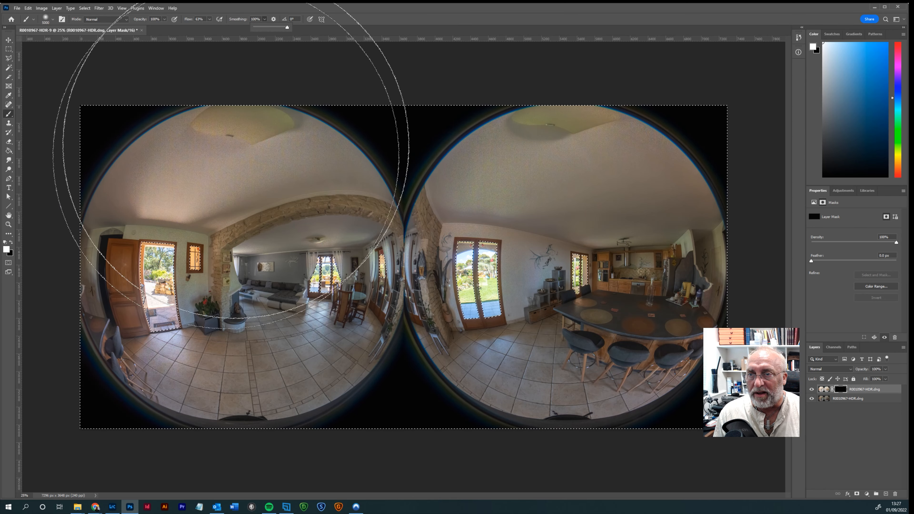
# - Paint white on the brighter layer's mask across both fisheye circles within the inverted selection, and clear the selection
pyautogui.click(187, 160)
pyautogui.moveTo(606, 200)
pyautogui.mouseDown()
pyautogui.moveTo(632, 241)
pyautogui.moveTo(652, 326)
pyautogui.moveTo(182, 359)
pyautogui.moveTo(147, 213)
pyautogui.moveTo(127, 344)
pyautogui.moveTo(169, 187)
pyautogui.moveTo(445, 198)
pyautogui.moveTo(627, 219)
pyautogui.moveTo(617, 327)
pyautogui.moveTo(641, 343)
pyautogui.mouseUp()
pyautogui.moveTo(367, 355)
pyautogui.mouseDown()
pyautogui.moveTo(167, 359)
pyautogui.moveTo(155, 214)
pyautogui.moveTo(610, 224)
pyautogui.moveTo(610, 316)
pyautogui.mouseUp()
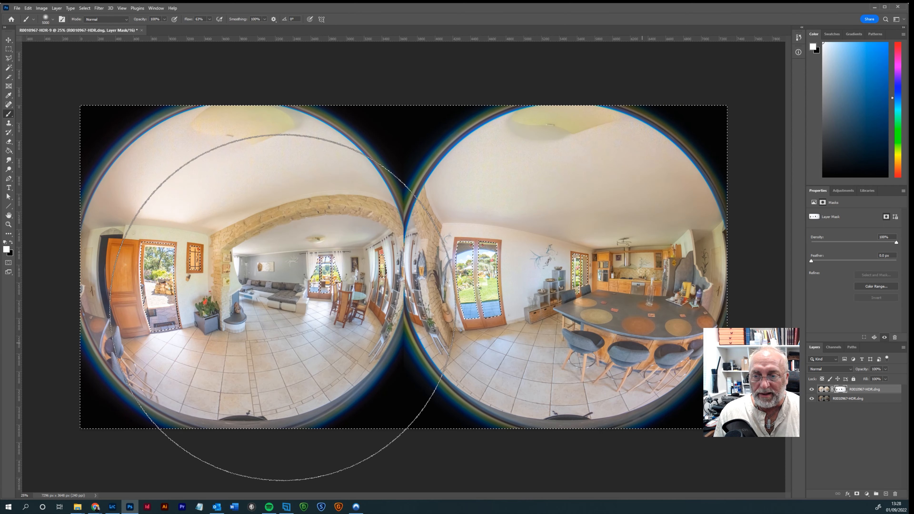
pyautogui.press('m')
pyautogui.click(103, 87)
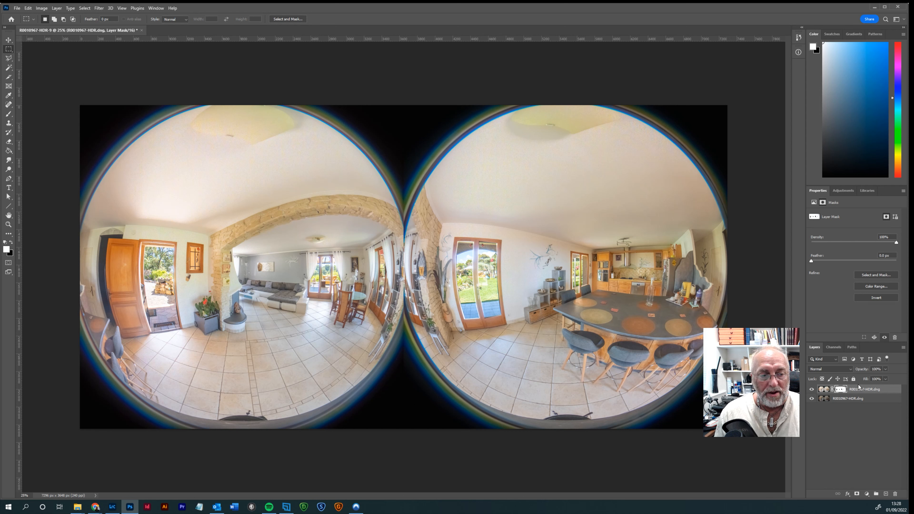
# - Select both HDR layers and flatten the image into a single background layer
pyautogui.keyDown('shift'); pyautogui.click(860, 399); pyautogui.keyUp('shift')
pyautogui.rightClick(861, 400)
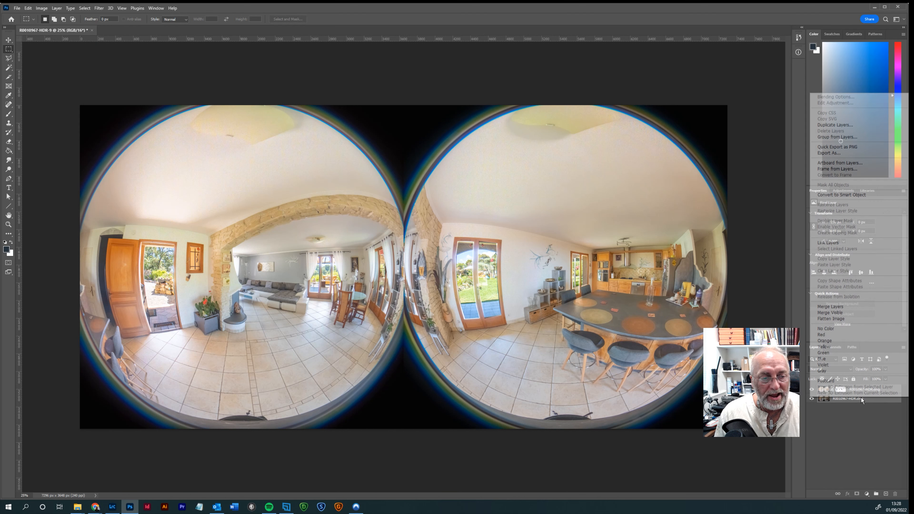
pyautogui.click(840, 319)
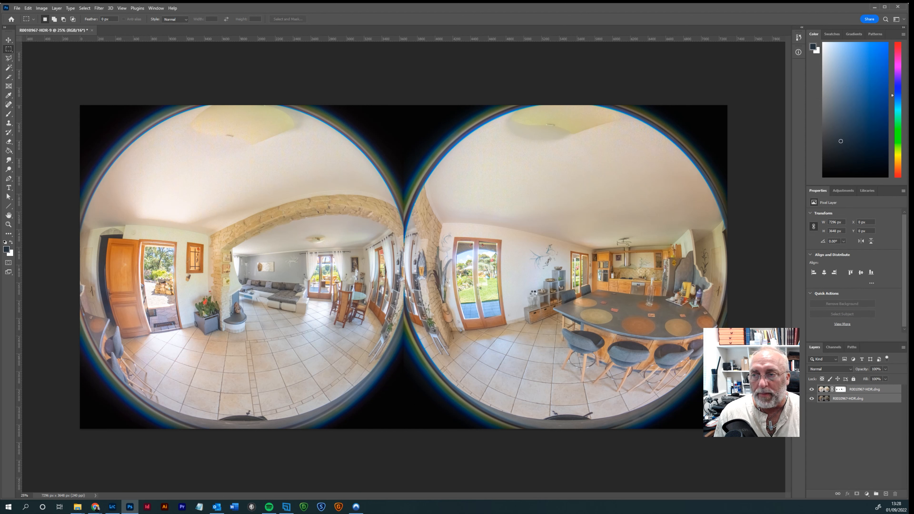
# - Save the flattened image and return to Lightroom Classic
pyautogui.click(17, 8)
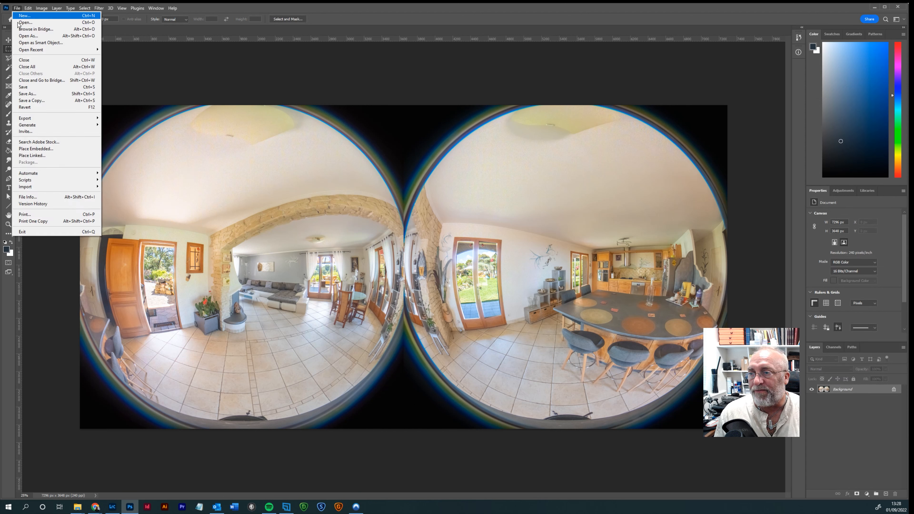
pyautogui.click(27, 89)
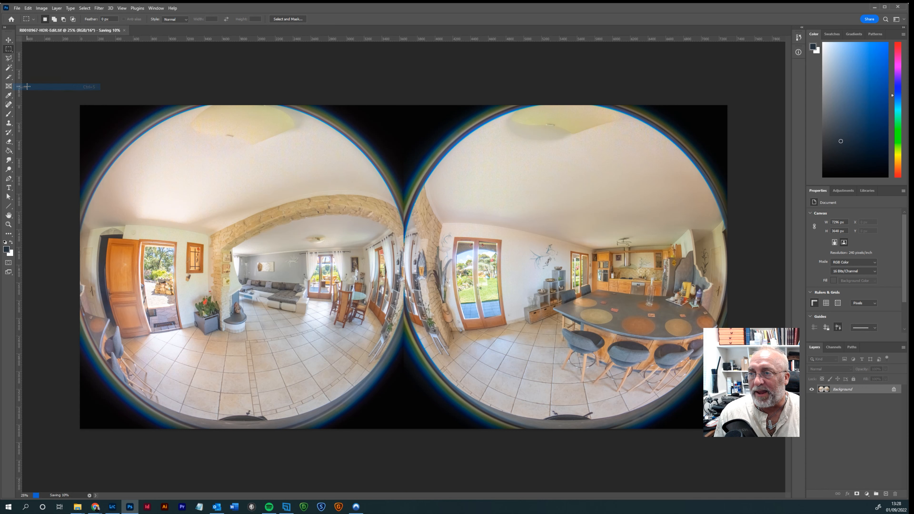
pyautogui.click(874, 7)
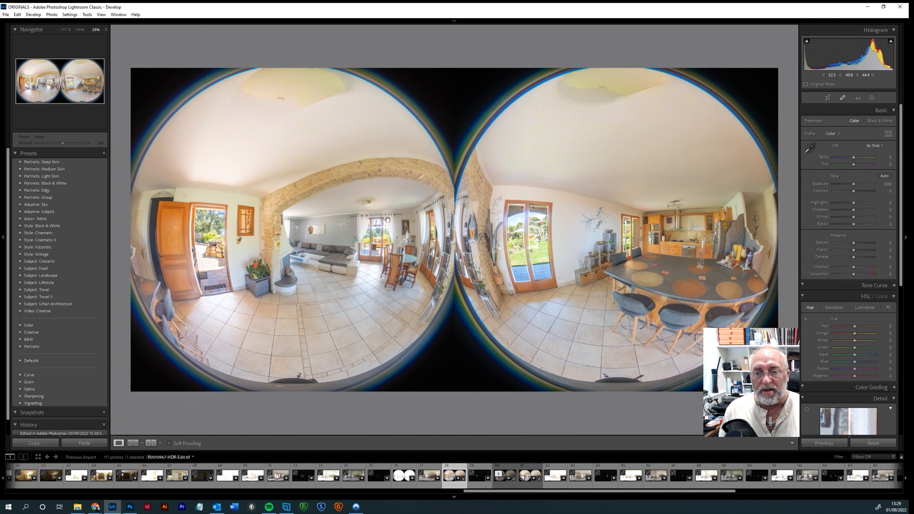
# - Open R0010967-HDR-Edit.tif in Topaz DeNoise AI as a 16-bit ProPhoto RGB TIFF copy with Lightroom adjustments
pyautogui.rightClick(394, 227)
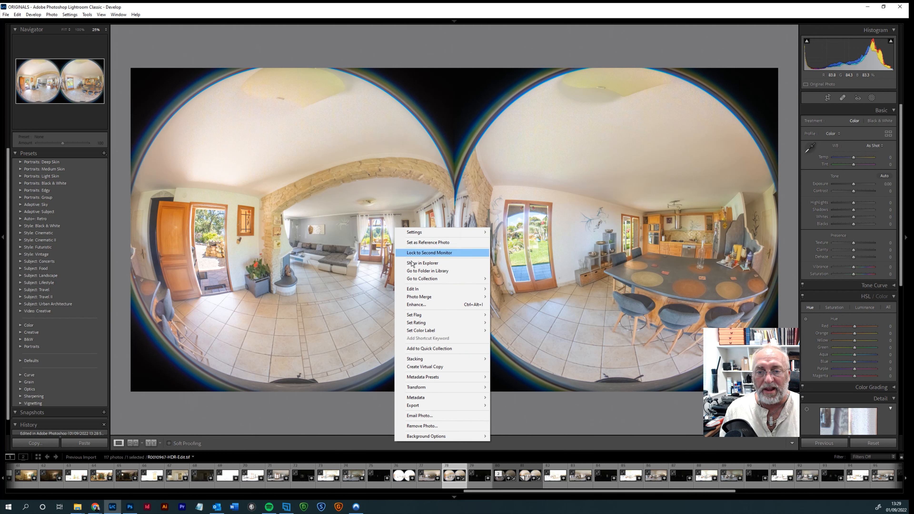
pyautogui.moveTo(424, 291)
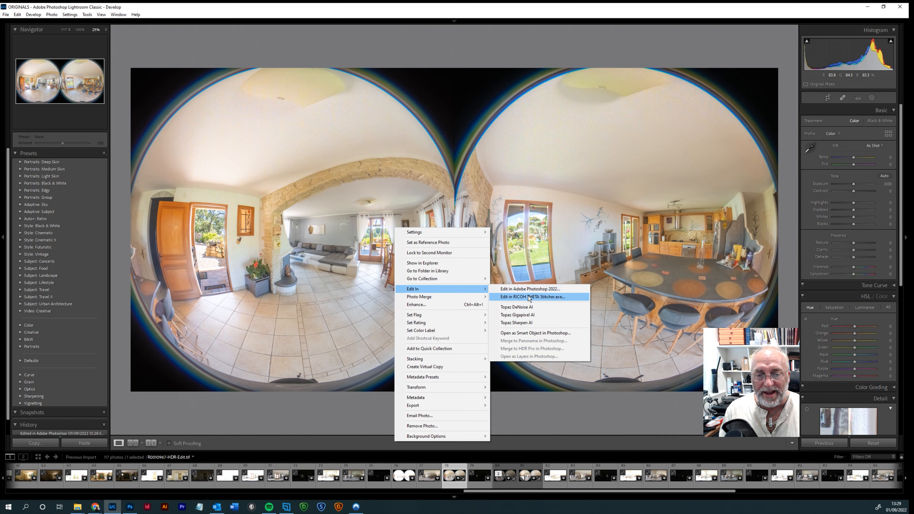
pyautogui.click(511, 306)
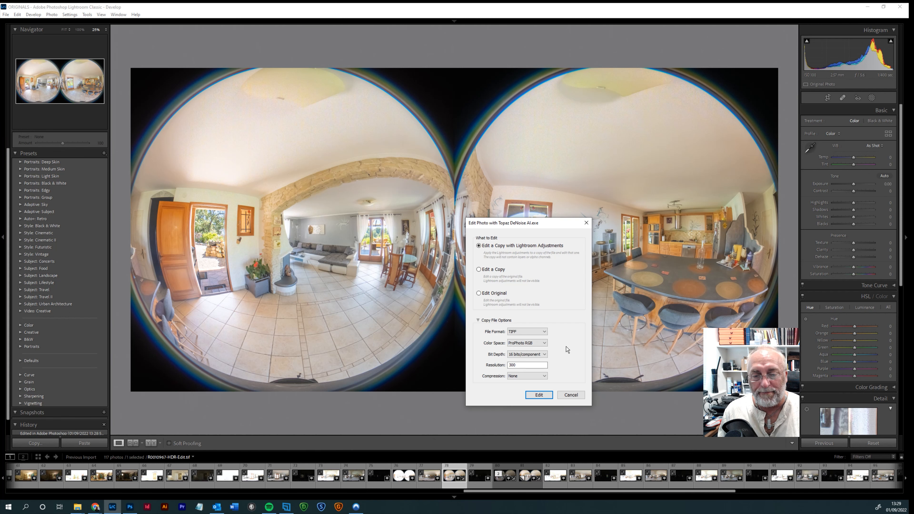
pyautogui.click(538, 395)
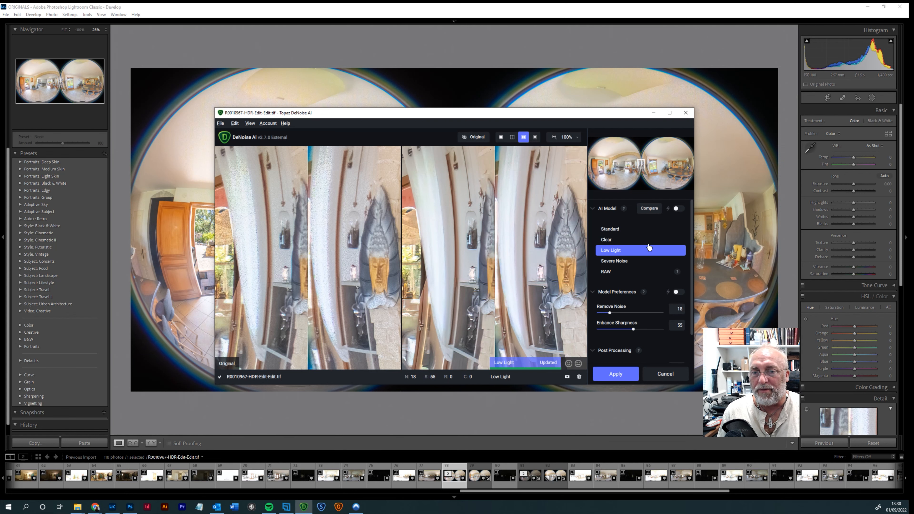
# - Compare the Standard, Clear and Severe Noise AI models on the wall and patio doors, and reselect Low Light
pyautogui.moveTo(347, 259); pyautogui.dragTo(289, 285)
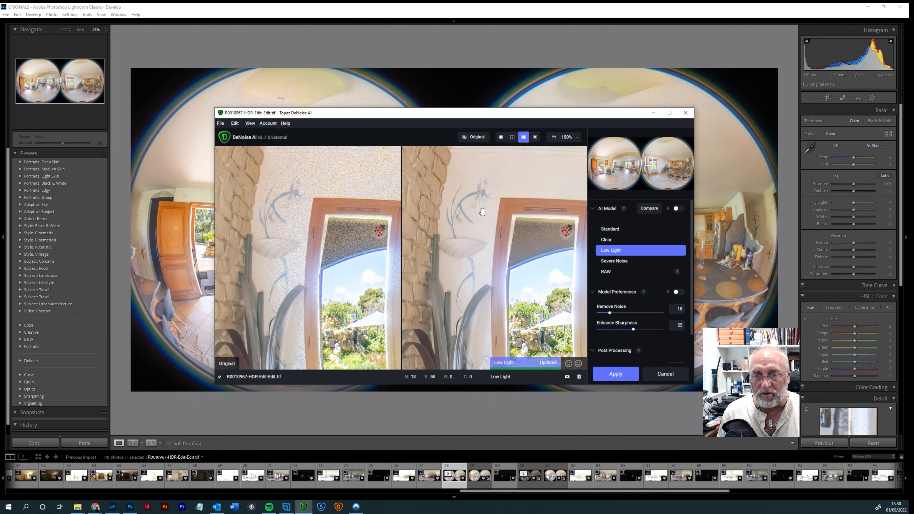
pyautogui.click(607, 232)
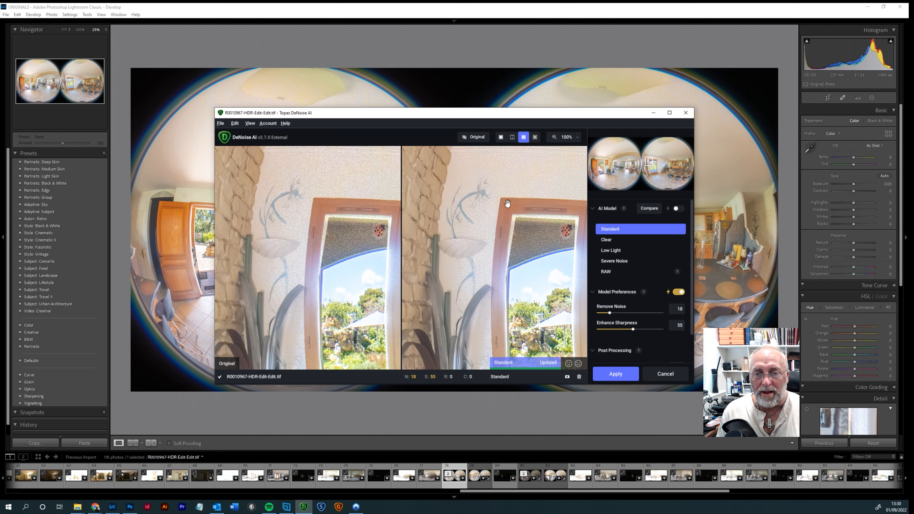
pyautogui.click(608, 242)
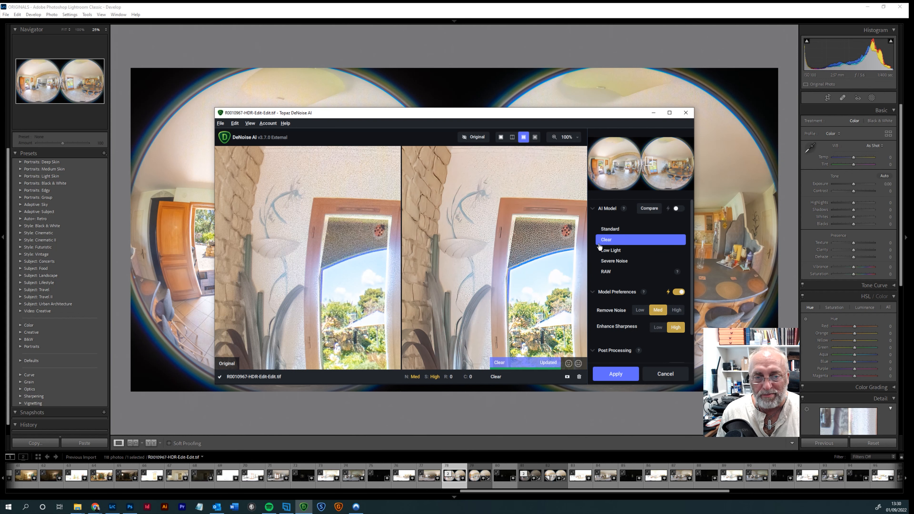
pyautogui.click(615, 230)
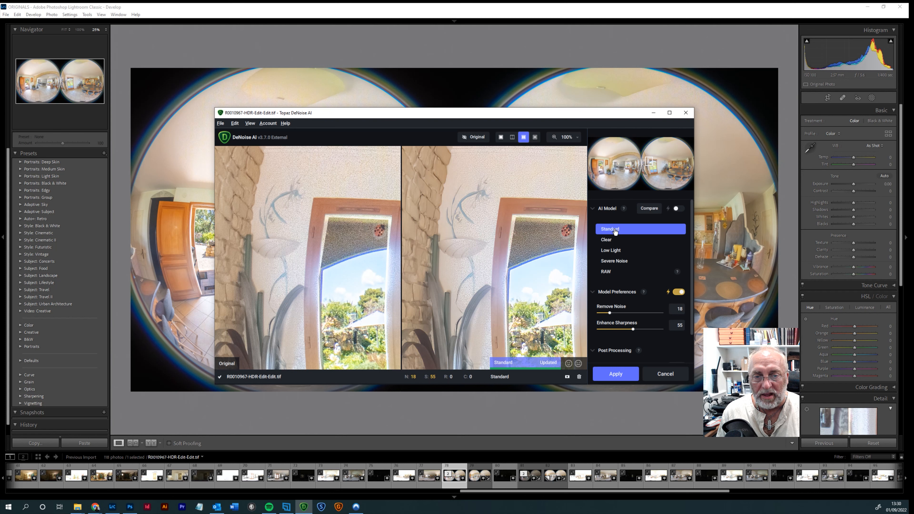
pyautogui.click(611, 243)
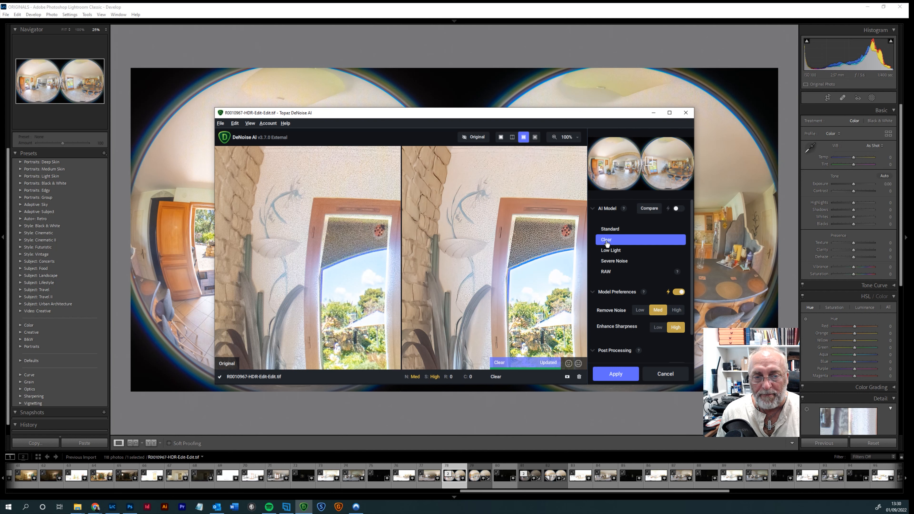
pyautogui.click(614, 262)
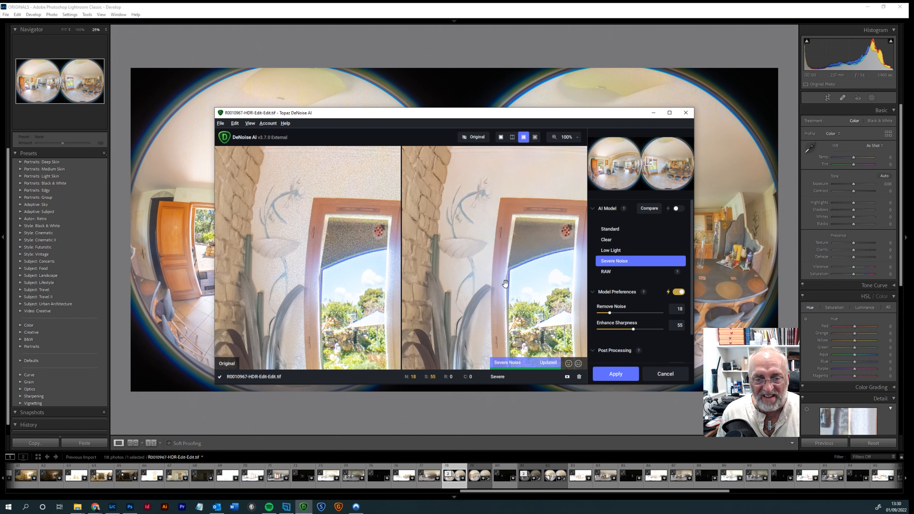
pyautogui.click(610, 252)
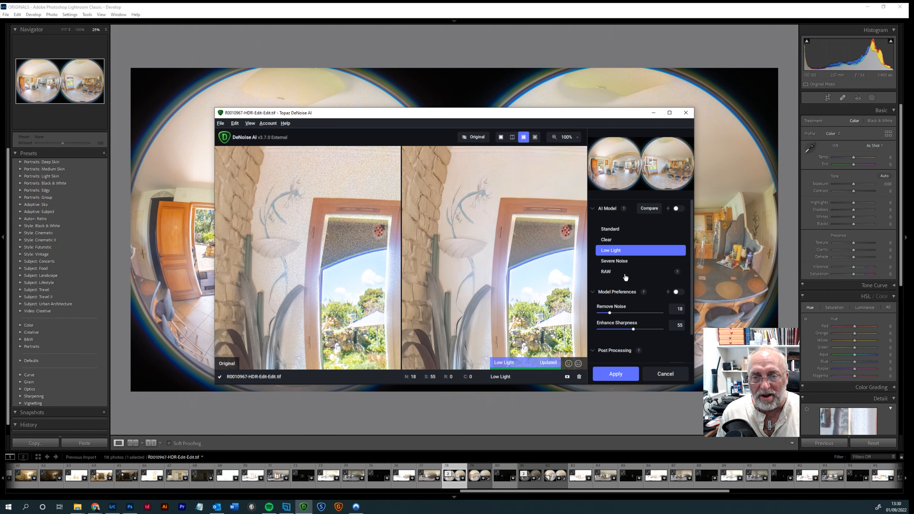
# - Inspect the Low Light noise reduction on the wall decoration, the shelves and the glass doors near the kitchen
pyautogui.moveTo(462, 288); pyautogui.dragTo(363, 268)
pyautogui.moveTo(491, 267); pyautogui.dragTo(441, 273)
pyautogui.moveTo(561, 282); pyautogui.dragTo(451, 280)
pyautogui.moveTo(536, 274); pyautogui.dragTo(463, 291)
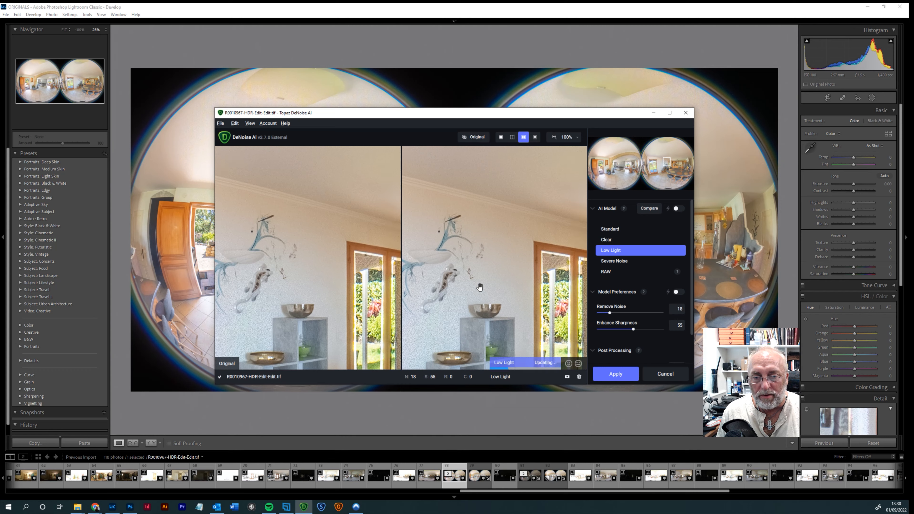
pyautogui.moveTo(531, 302); pyautogui.dragTo(467, 257)
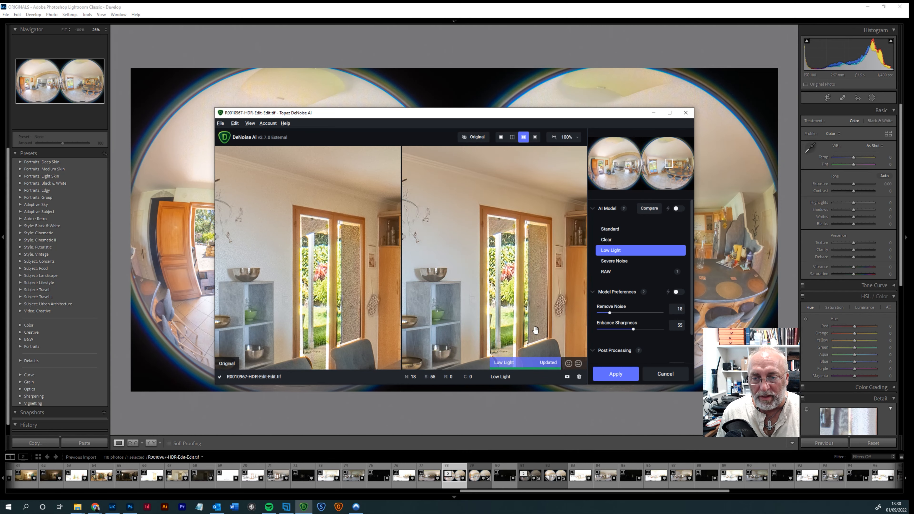
# - Check the shelves and dining table, and apply the Low Light noise reduction with Remove Noise 18 and Enhance Sharpness 55
pyautogui.moveTo(535, 325); pyautogui.dragTo(523, 282)
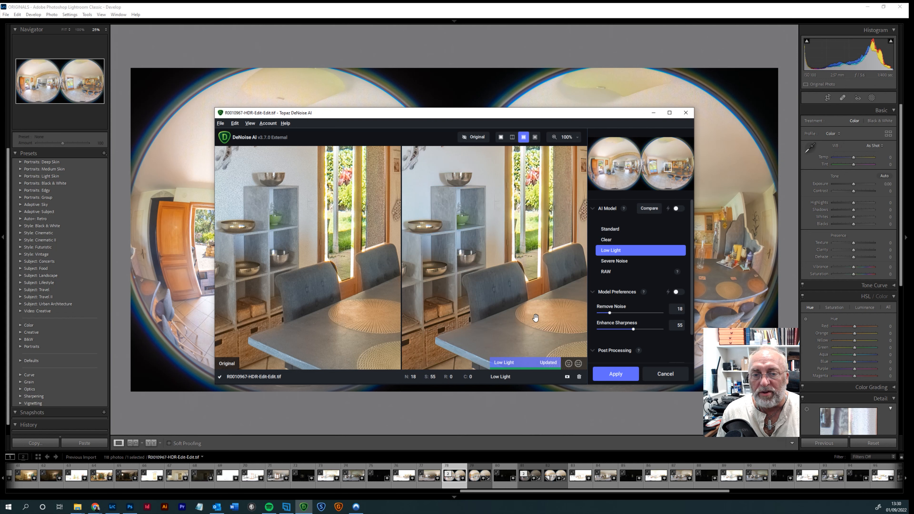
pyautogui.click(615, 374)
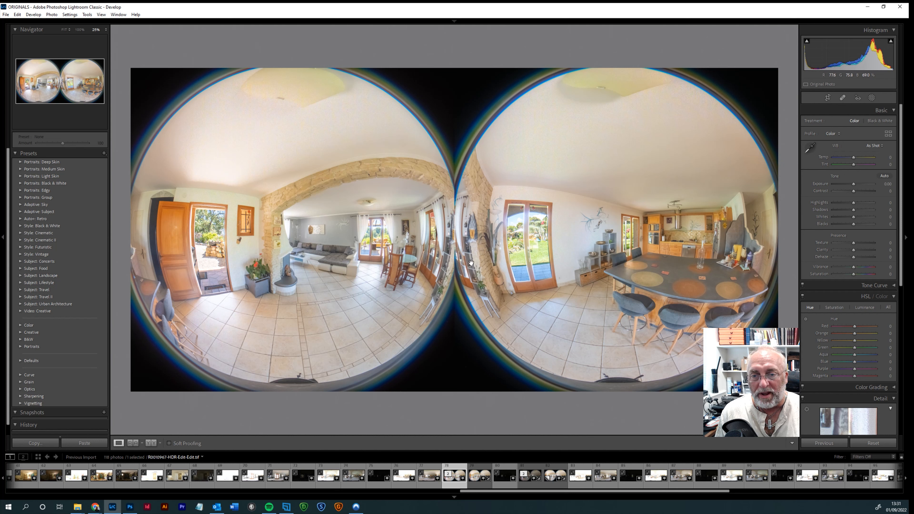
# - Stitch the denoised dual-fisheye image in RICOH THETA Stitcher with automatic zenith correction, automatic stitching and camera visibility reduction on
pyautogui.rightClick(406, 249)
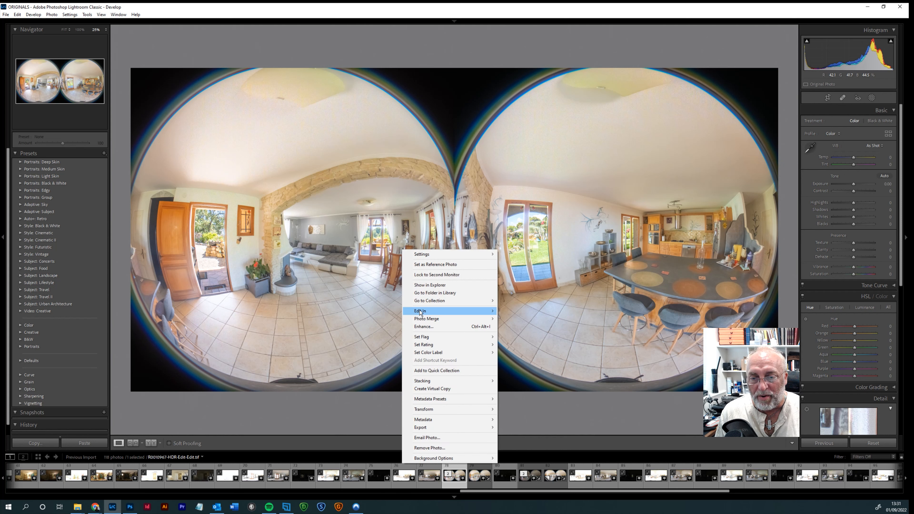
pyautogui.moveTo(422, 313)
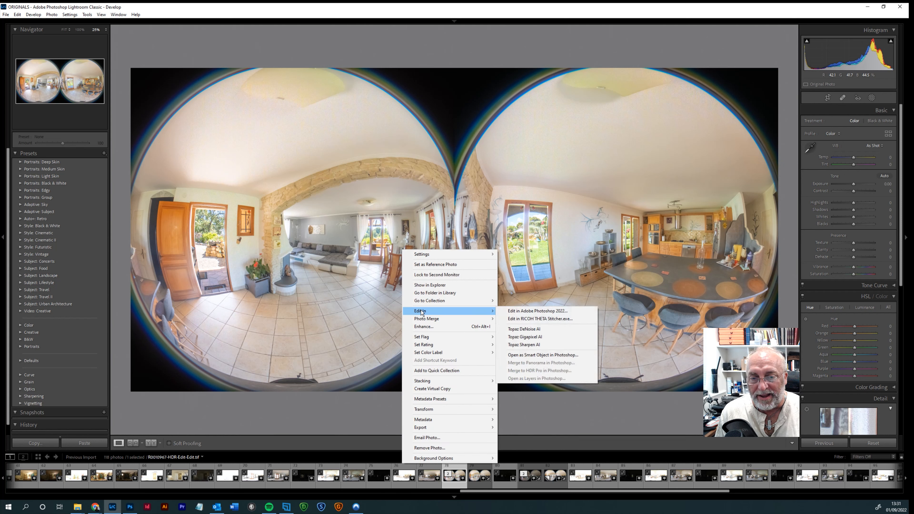
pyautogui.click(529, 319)
pyautogui.click(539, 397)
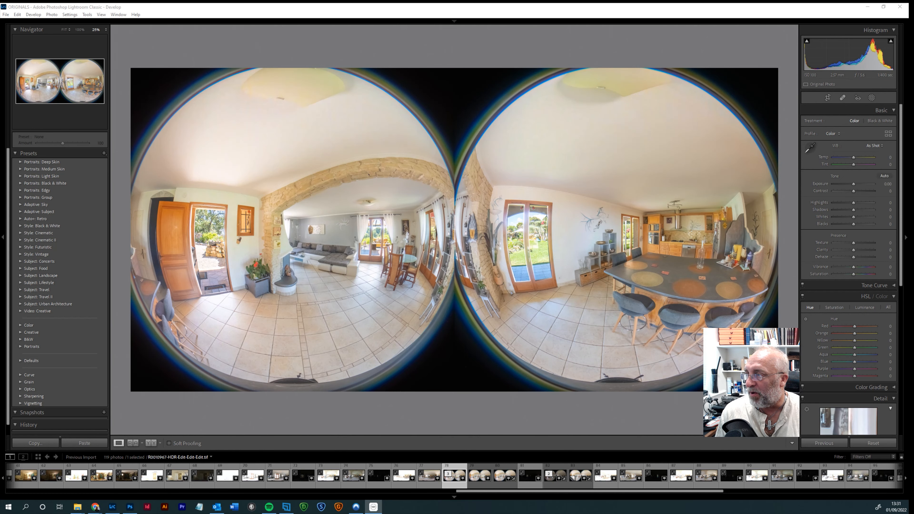
pyautogui.moveTo(236, 112); pyautogui.dragTo(406, 111)
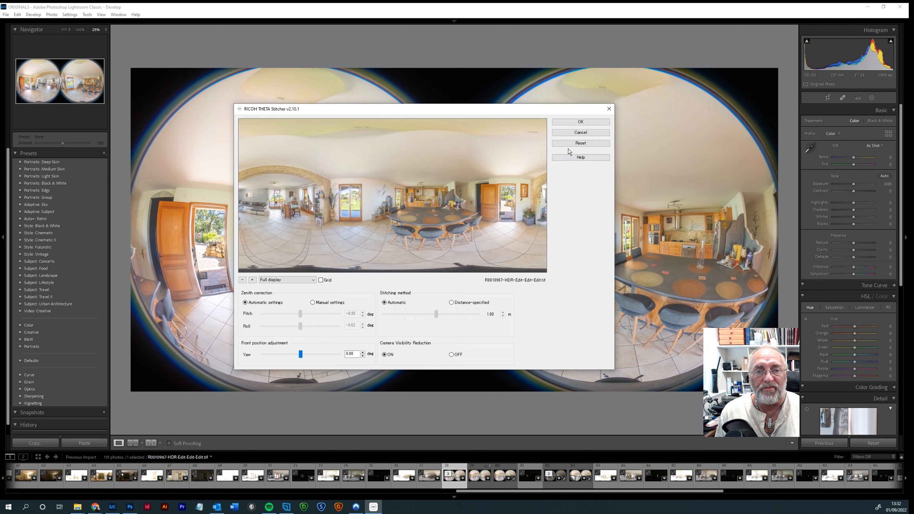
pyautogui.click(581, 122)
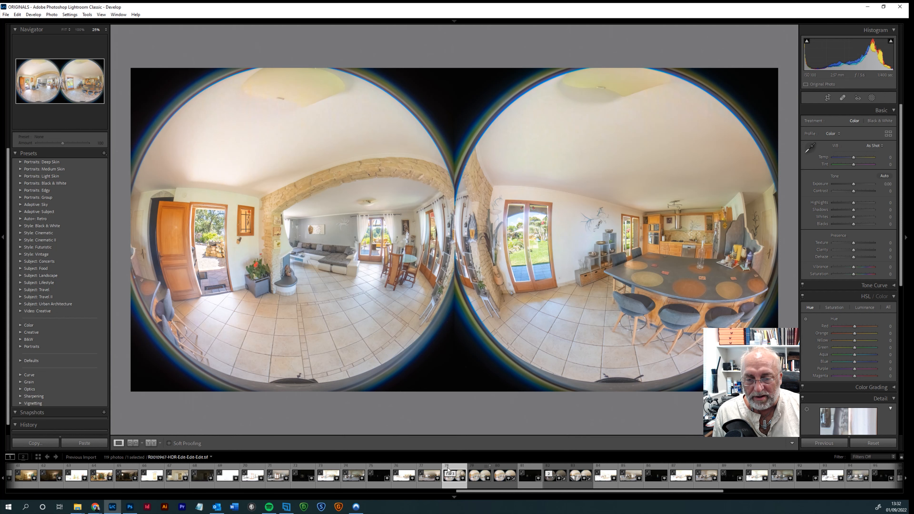
# - Select the stitched 360° panorama and open it in Photoshop 2022 as a copy with Lightroom adjustments
pyautogui.press('Left')
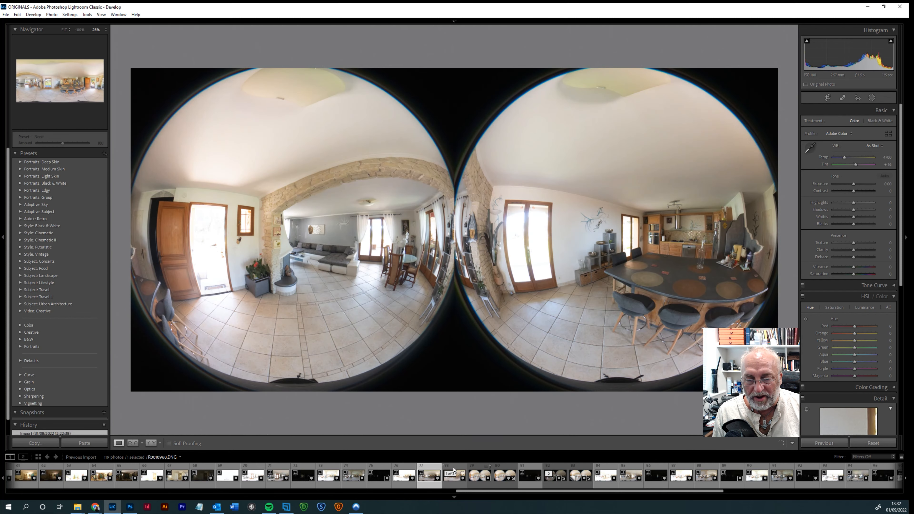
pyautogui.click(454, 472)
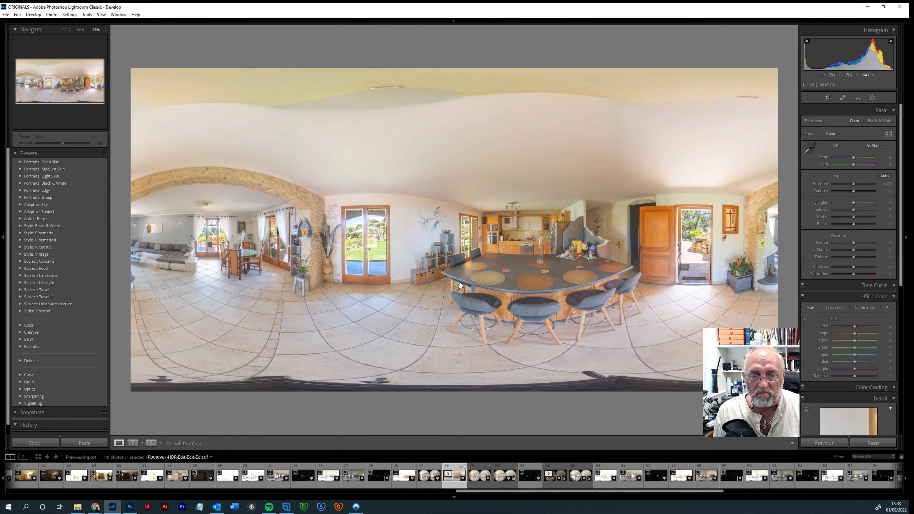
pyautogui.rightClick(458, 255)
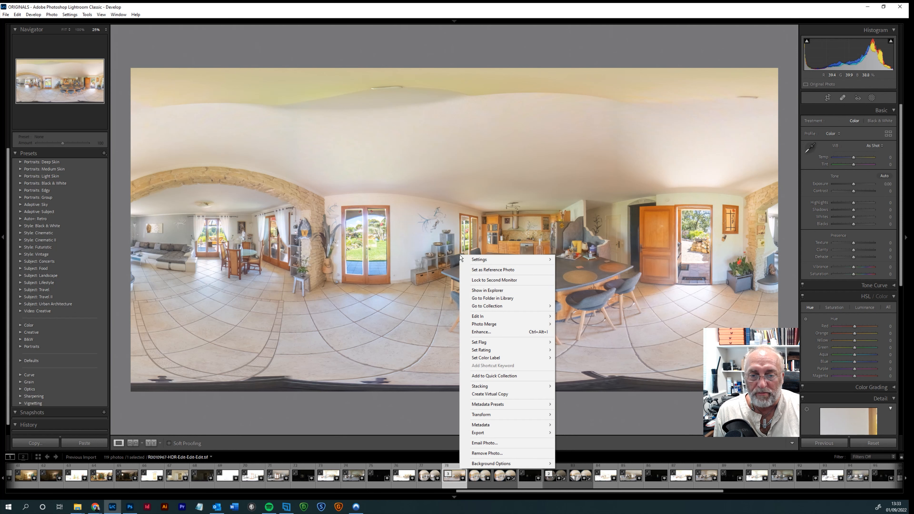
pyautogui.moveTo(486, 318)
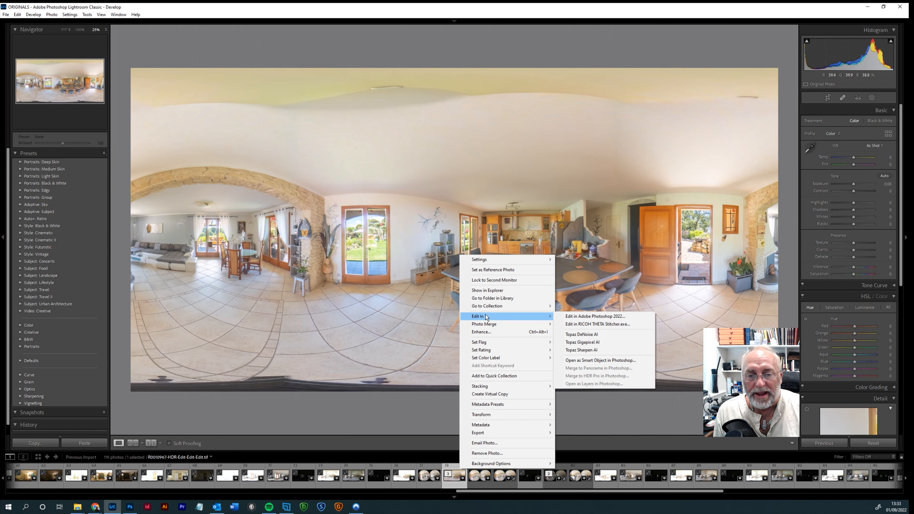
pyautogui.click(586, 316)
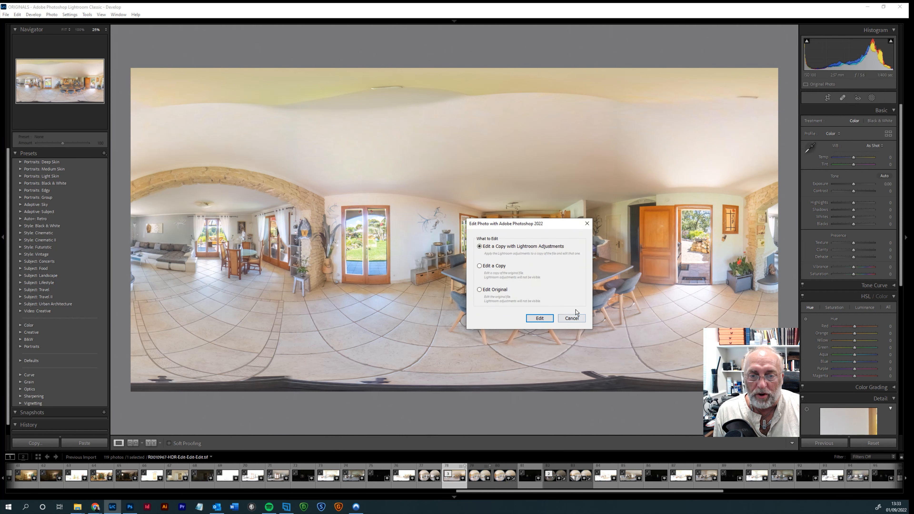
pyautogui.click(538, 318)
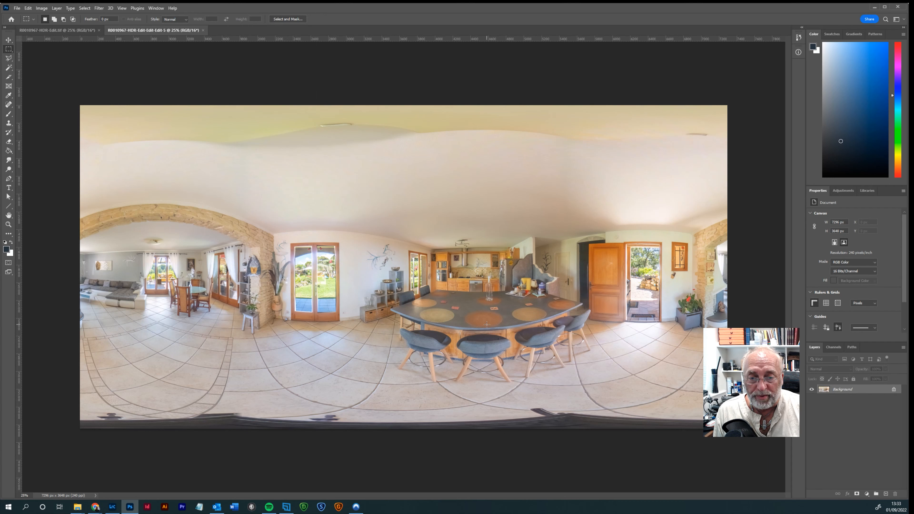
pyautogui.click(10, 60)
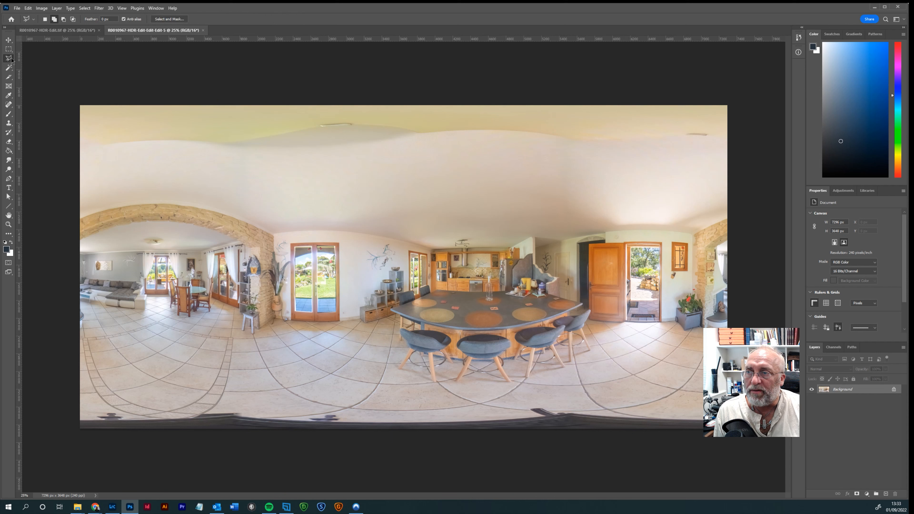
pyautogui.click(31, 59)
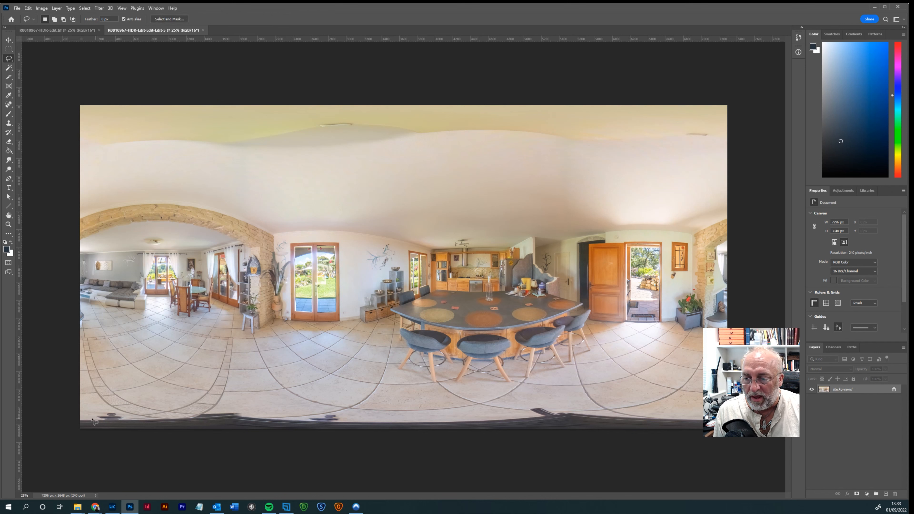
pyautogui.moveTo(76, 413); pyautogui.dragTo(145, 407)
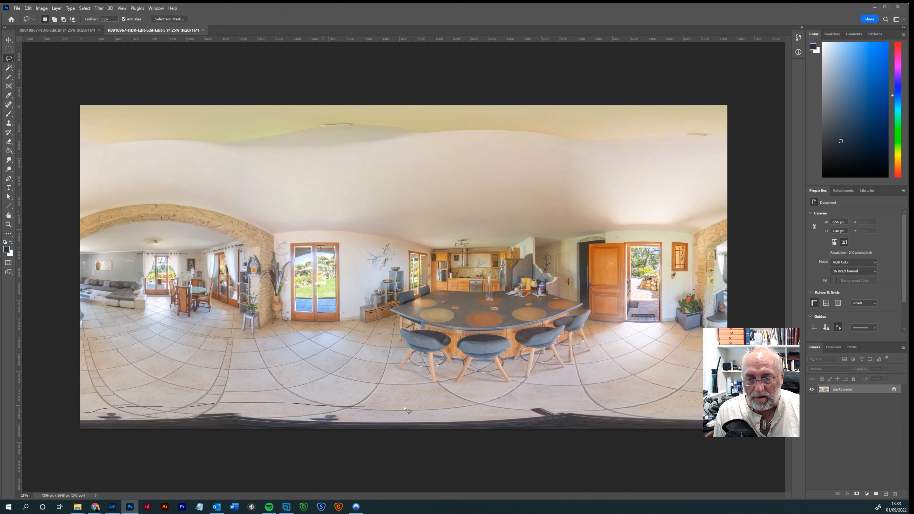
pyautogui.moveTo(404, 408); pyautogui.dragTo(498, 406)
pyautogui.moveTo(484, 459); pyautogui.dragTo(186, 465)
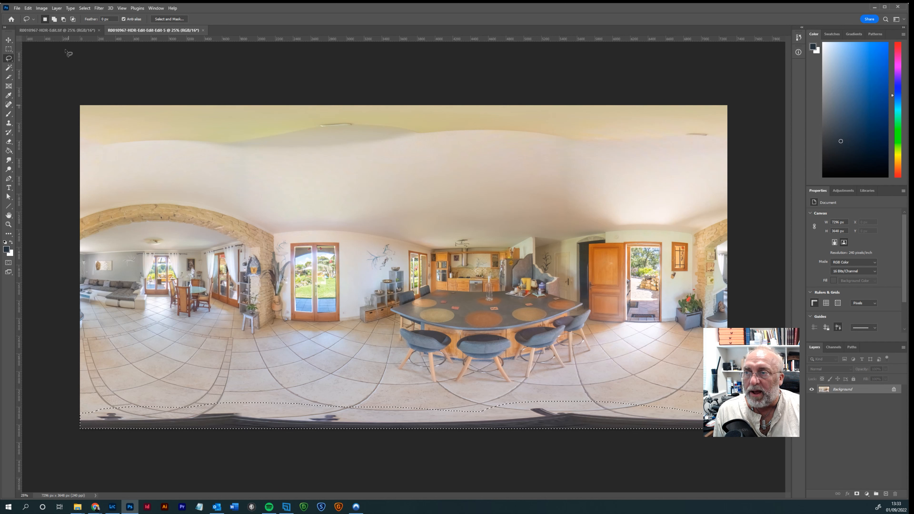
pyautogui.click(28, 8)
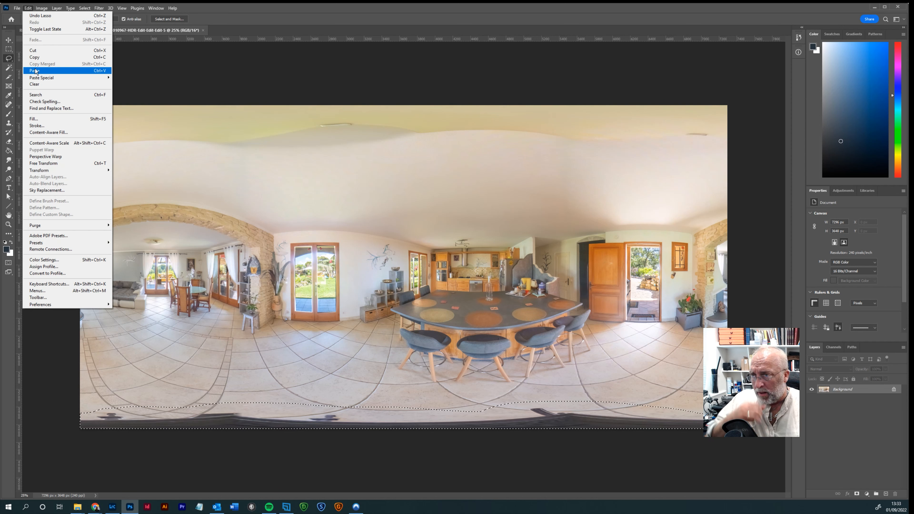
pyautogui.click(31, 118)
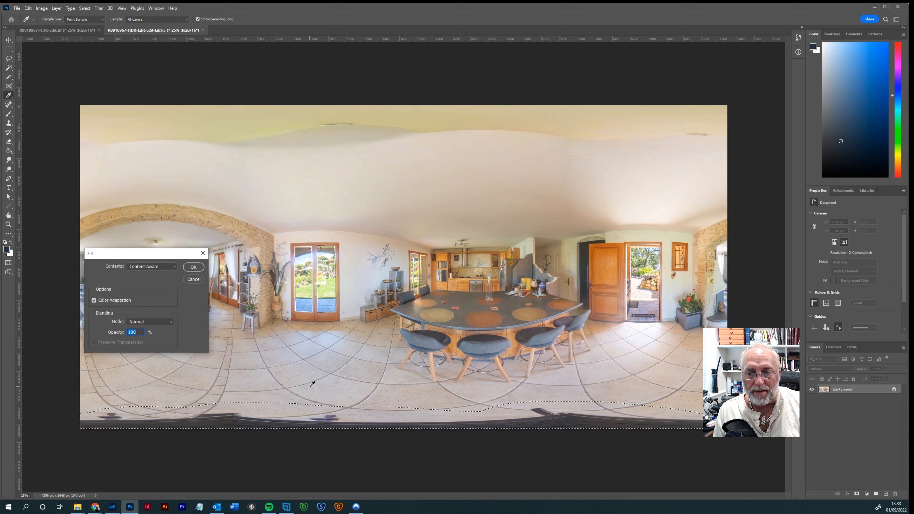
pyautogui.click(193, 279)
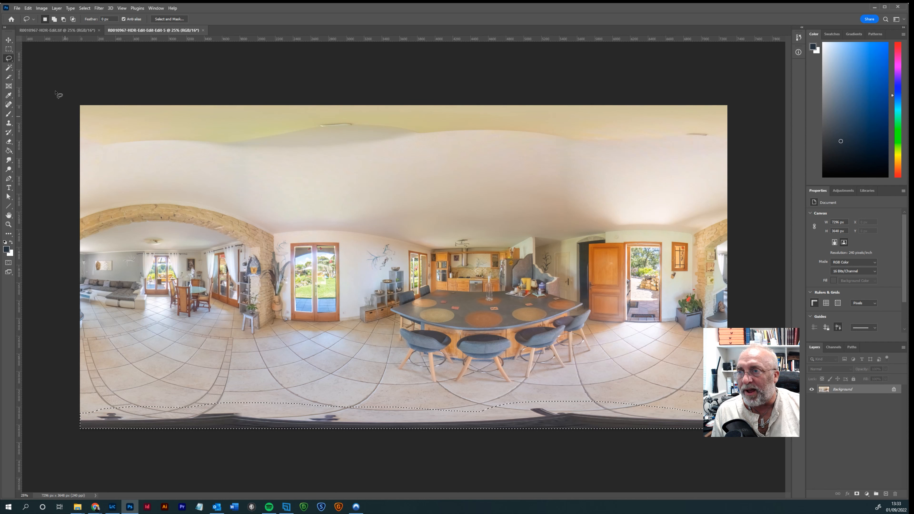
pyautogui.hotkey('ctrl', 'd')
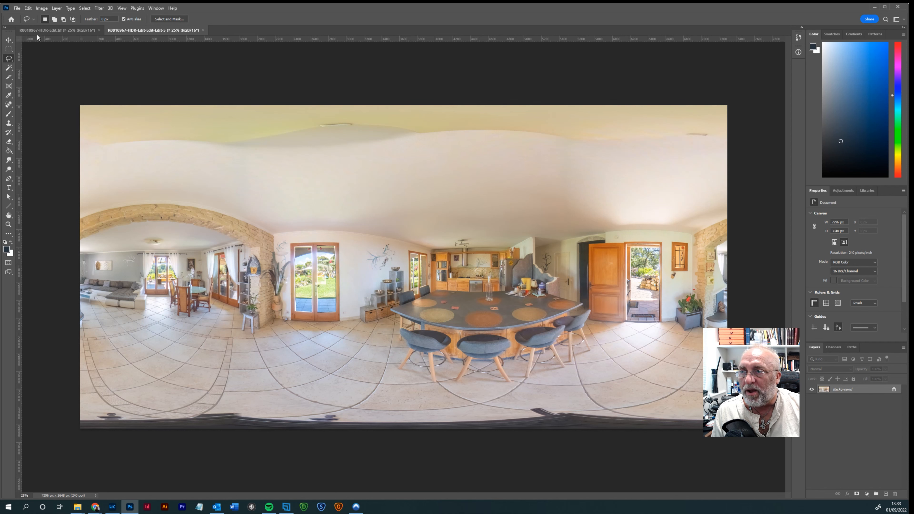
pyautogui.click(42, 9)
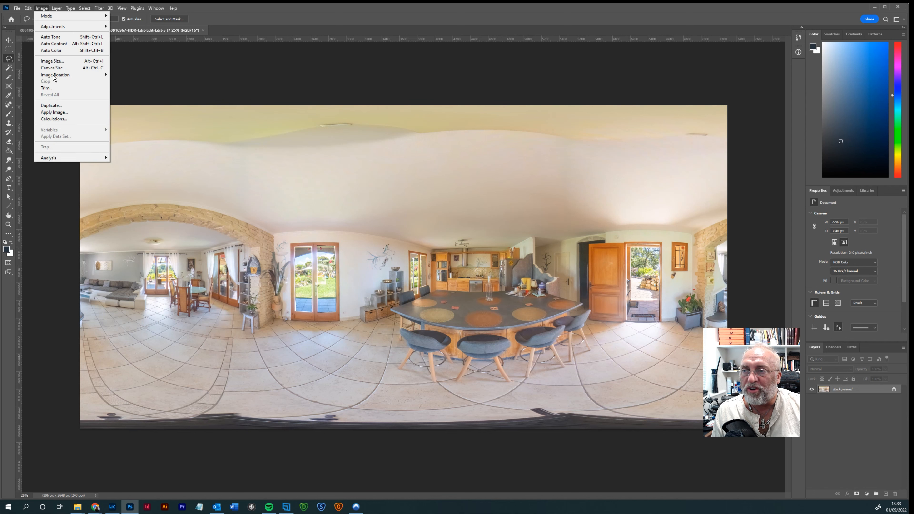
pyautogui.click(184, 76)
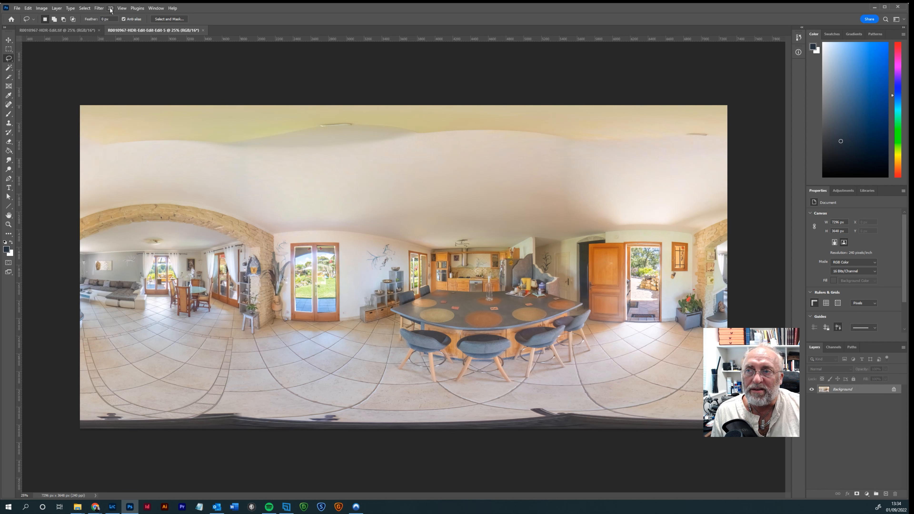
pyautogui.click(111, 8)
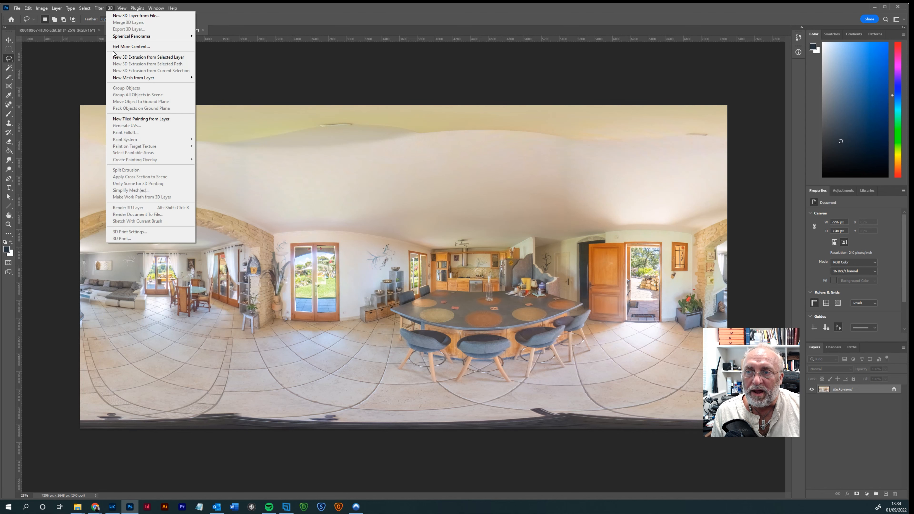
pyautogui.moveTo(123, 38)
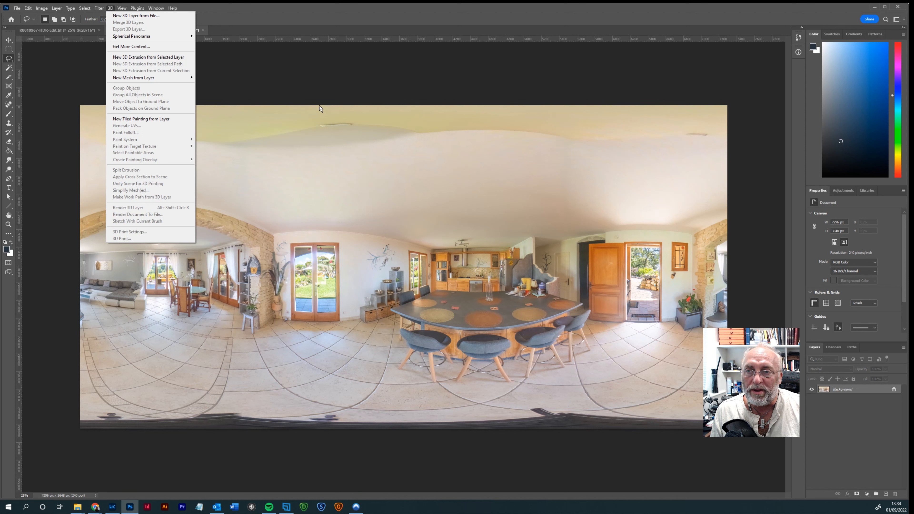
pyautogui.click(260, 77)
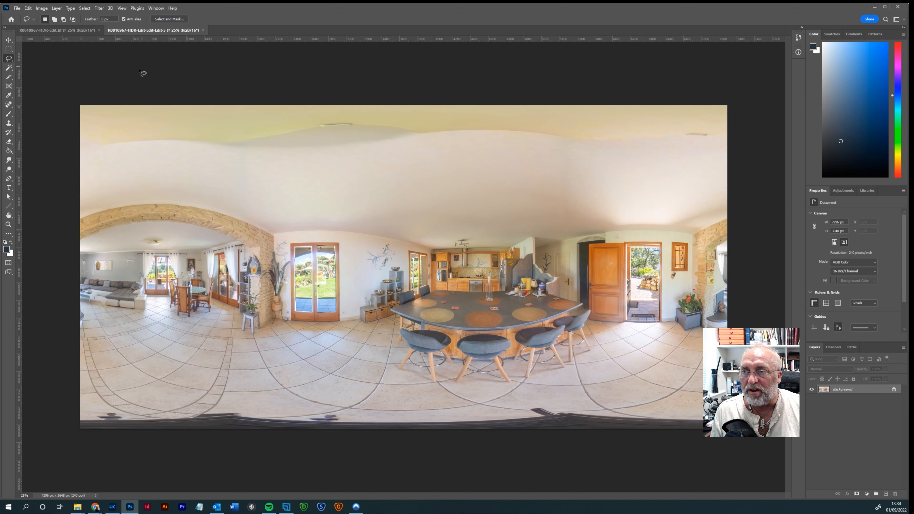
# - Rotate the whole panorama by 180° so that the floor lies along its upper edge
pyautogui.click(42, 9)
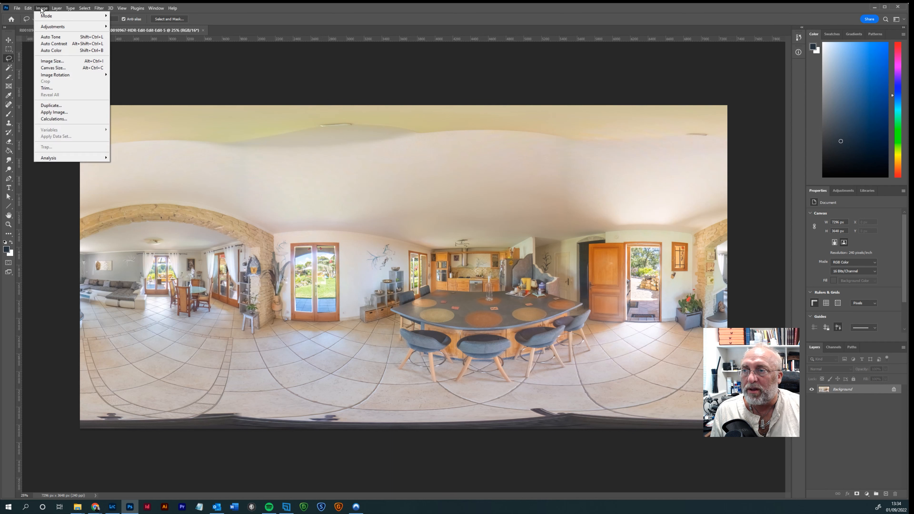
pyautogui.moveTo(54, 76)
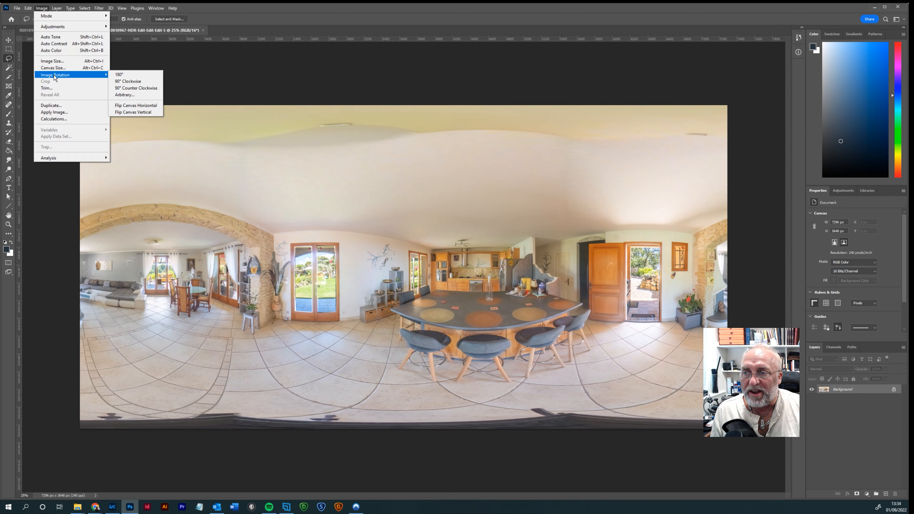
pyautogui.click(120, 75)
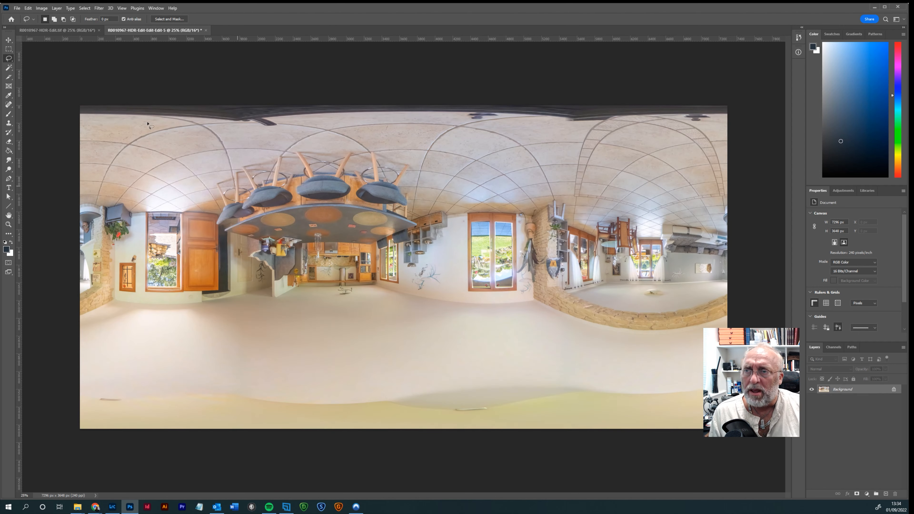
# - Apply the Polar Coordinates distortion to the rotated panorama with the Rectangular to Polar option
pyautogui.click(100, 8)
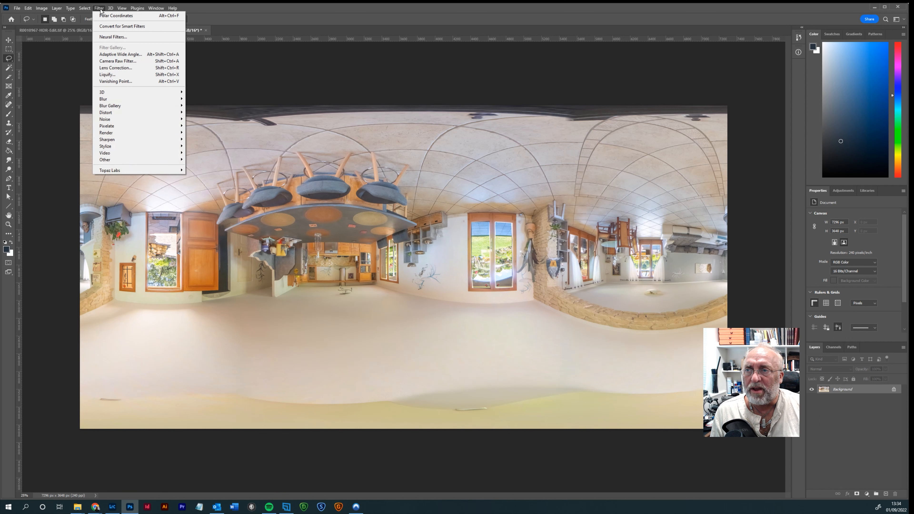
pyautogui.moveTo(124, 112)
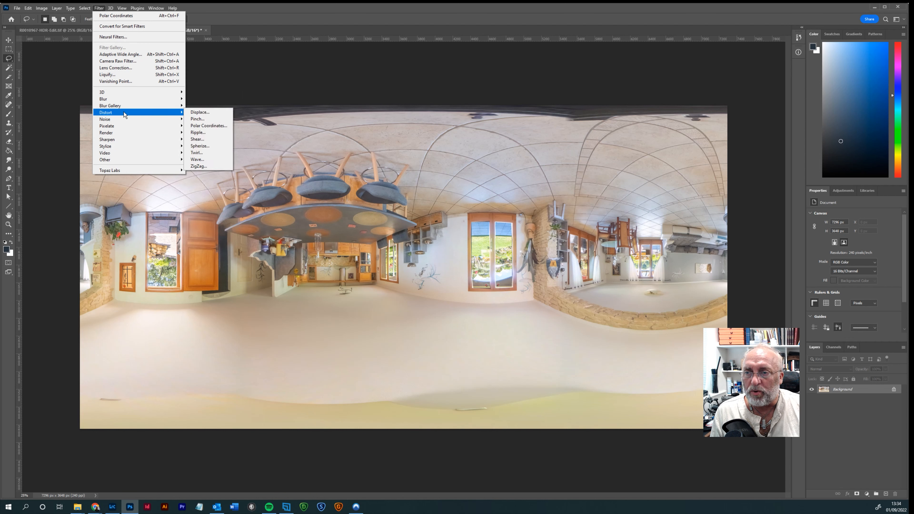
pyautogui.click(217, 125)
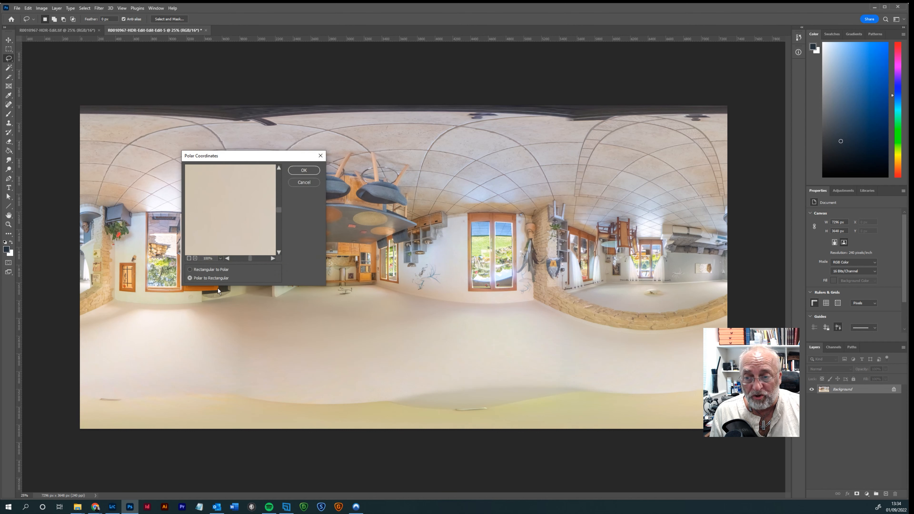
pyautogui.click(190, 269)
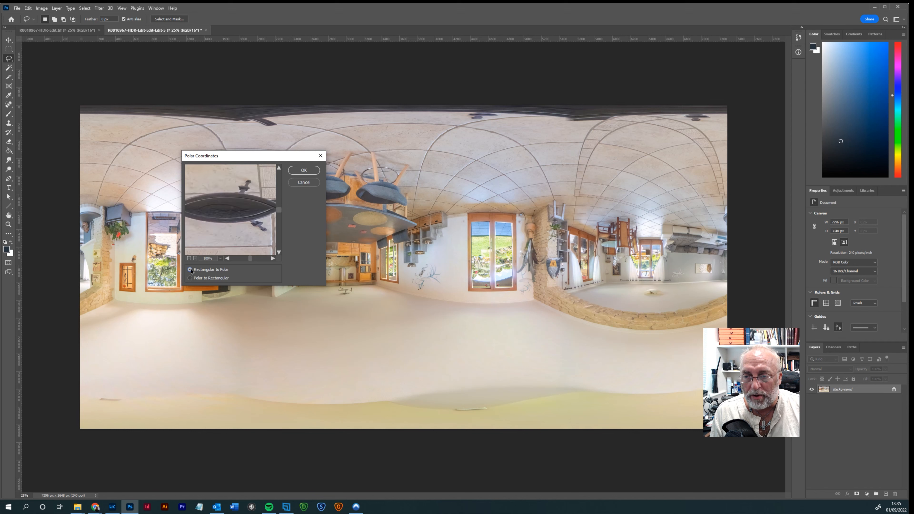
pyautogui.click(304, 170)
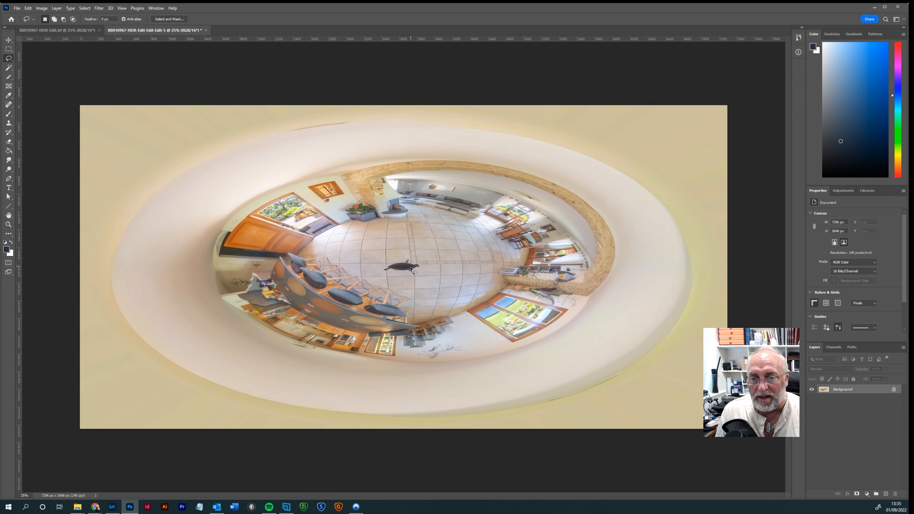
# - Draw a lasso selection closely around the dark camera base and its feet in the middle of the tiled floor
pyautogui.click(9, 224)
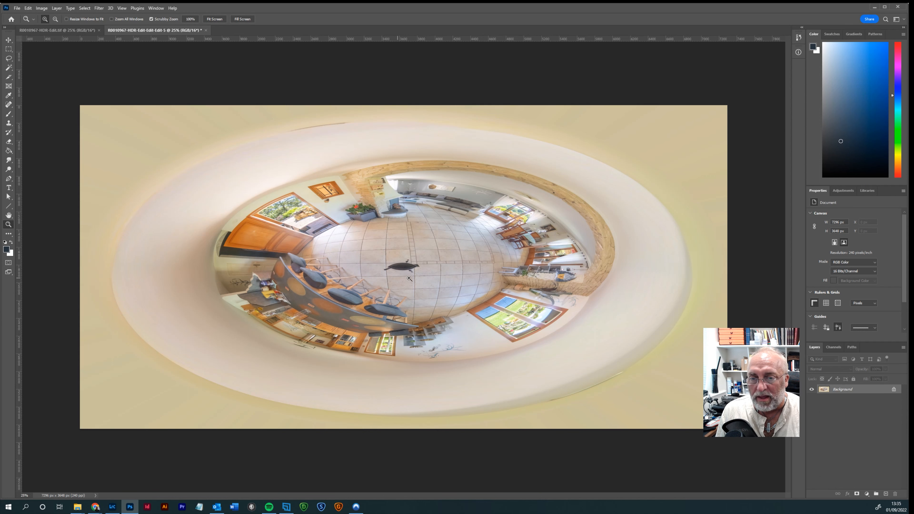
pyautogui.moveTo(397, 262); pyautogui.dragTo(392, 285)
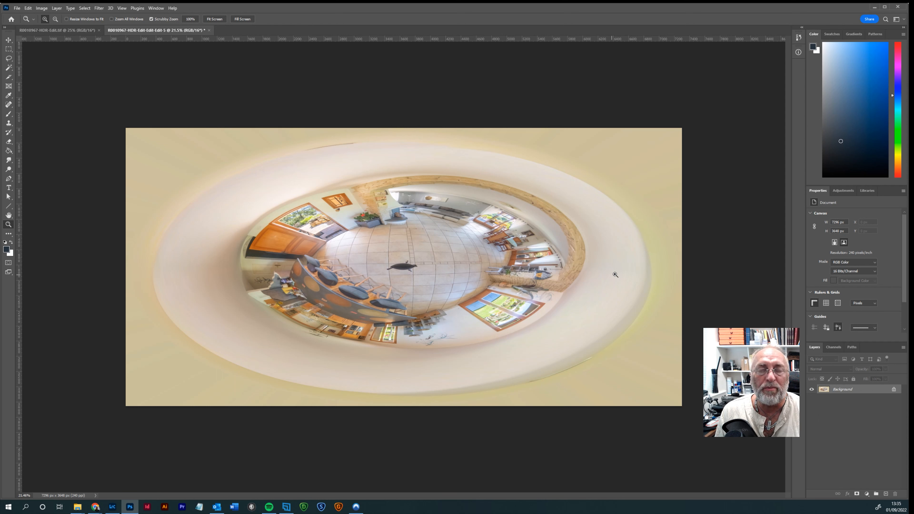
pyautogui.moveTo(404, 263); pyautogui.dragTo(453, 293)
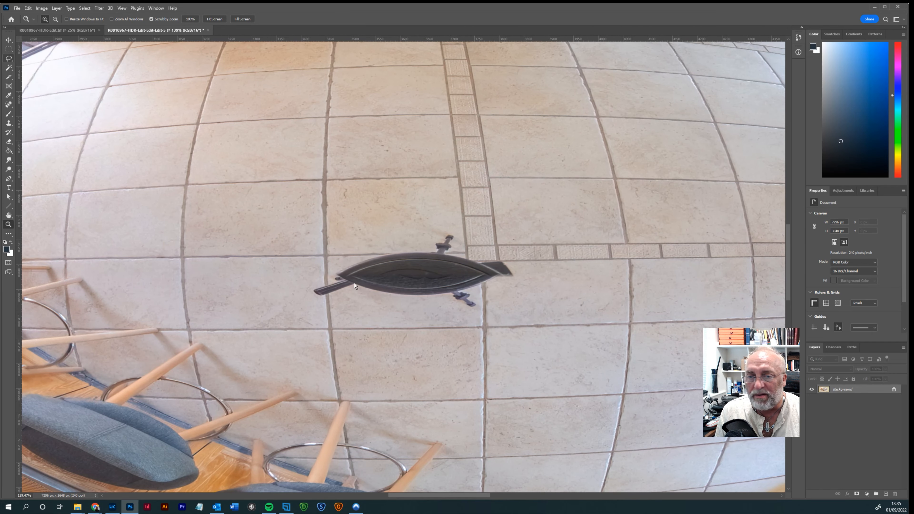
pyautogui.press('l')
pyautogui.moveTo(313, 281)
pyautogui.mouseDown()
pyautogui.moveTo(361, 255)
pyautogui.moveTo(449, 229)
pyautogui.moveTo(462, 252)
pyautogui.moveTo(504, 258)
pyautogui.moveTo(518, 278)
pyautogui.moveTo(467, 317)
pyautogui.moveTo(347, 310)
pyautogui.moveTo(310, 302)
pyautogui.moveTo(313, 285)
pyautogui.mouseUp()
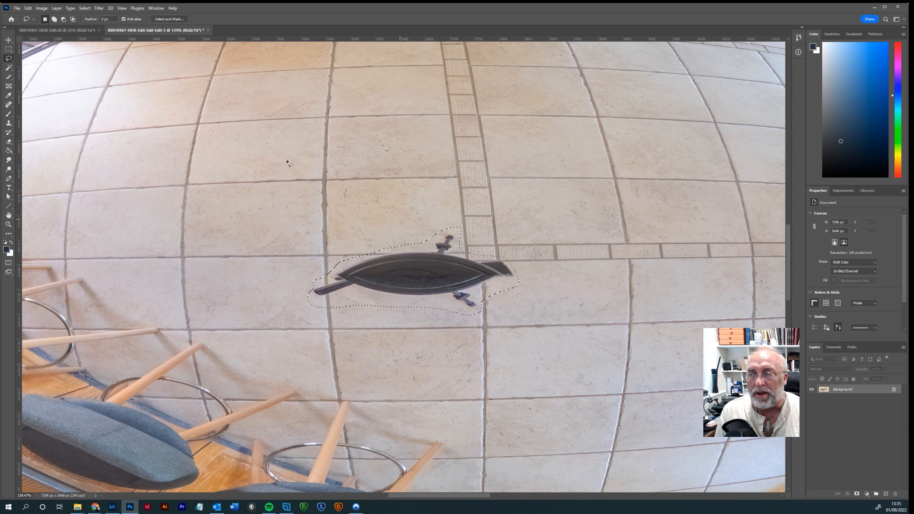
# - Fill the selected camera base area using Content-Aware with color adaptation in Normal mode at 100% opacity, and clear the selection
pyautogui.click(31, 10)
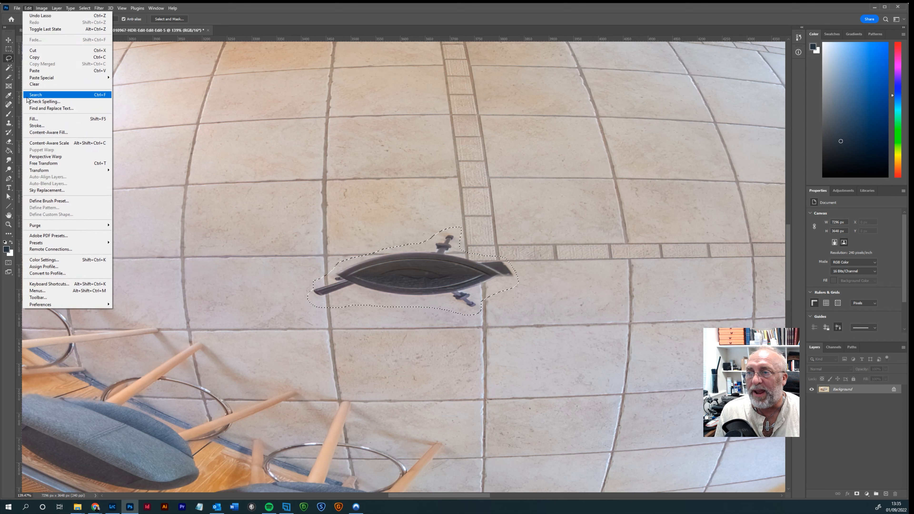
pyautogui.click(36, 120)
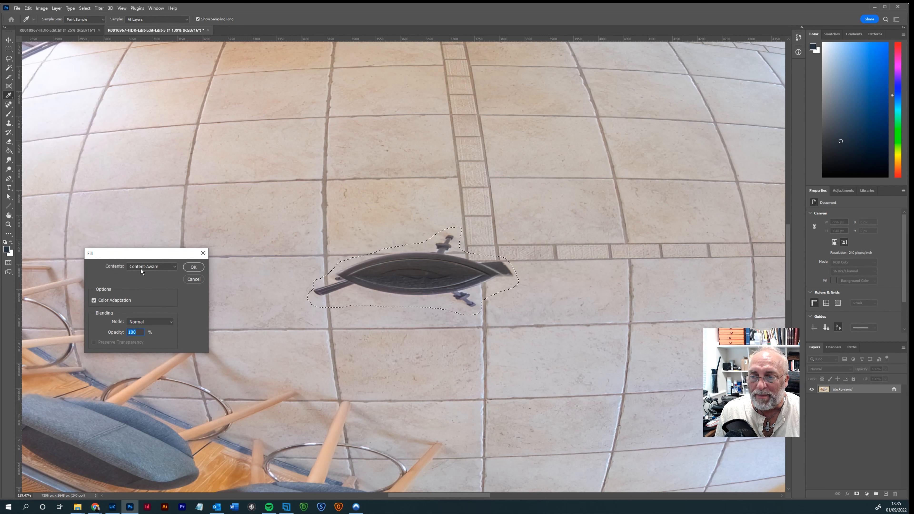
pyautogui.click(191, 267)
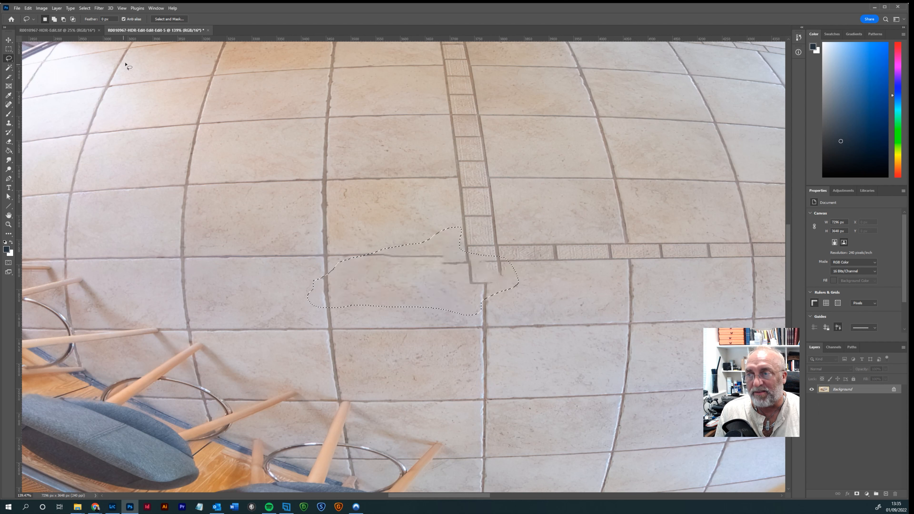
pyautogui.click(8, 50)
pyautogui.click(362, 210)
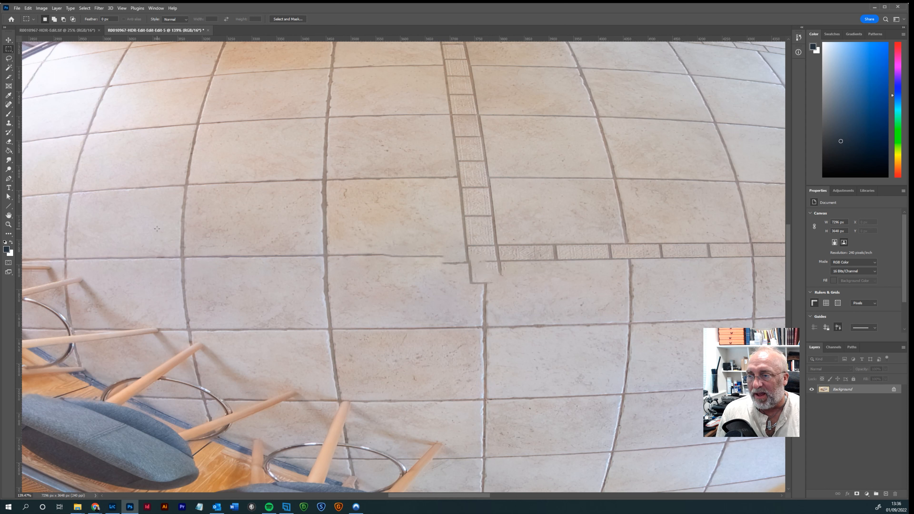
# - Clone clean tile texture over the stray, misaligned grout fragments around the corner of the decorative border with the Clone Stamp
pyautogui.click(8, 223)
pyautogui.click(491, 286)
pyautogui.click(538, 305)
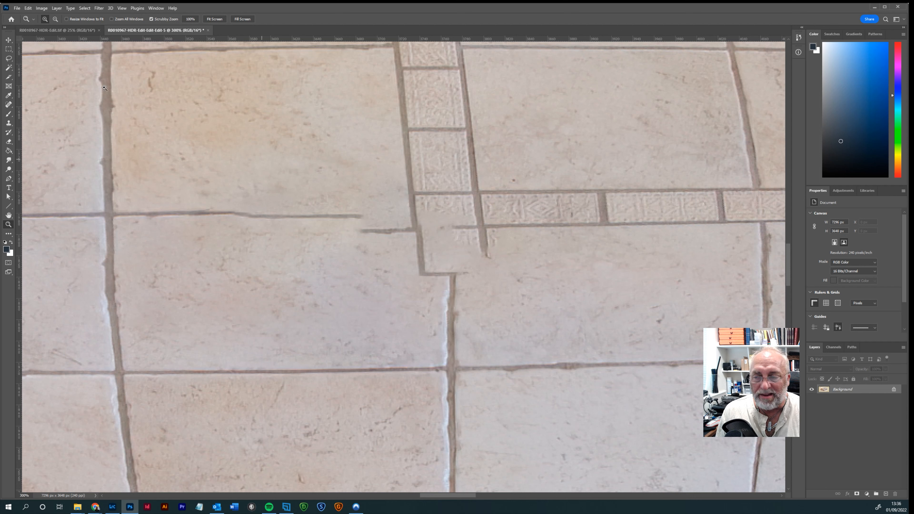
pyautogui.click(8, 123)
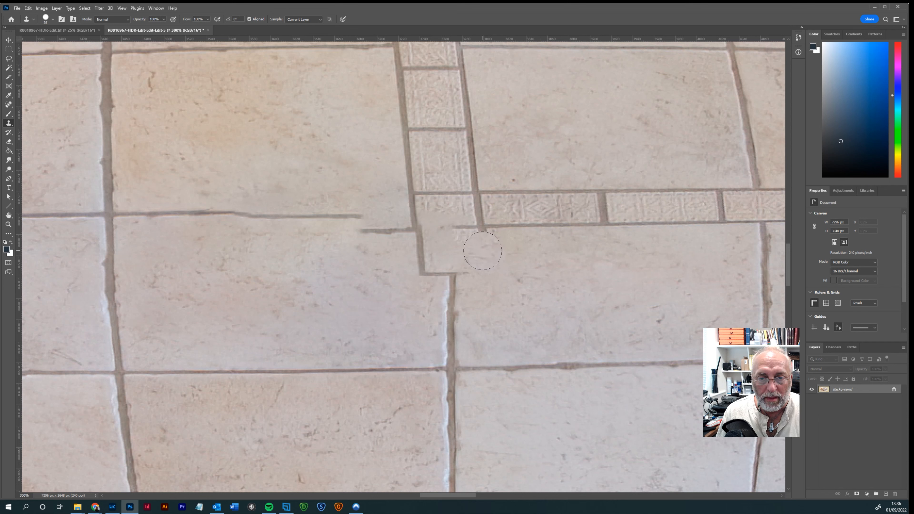
pyautogui.moveTo(431, 271); pyautogui.dragTo(420, 252)
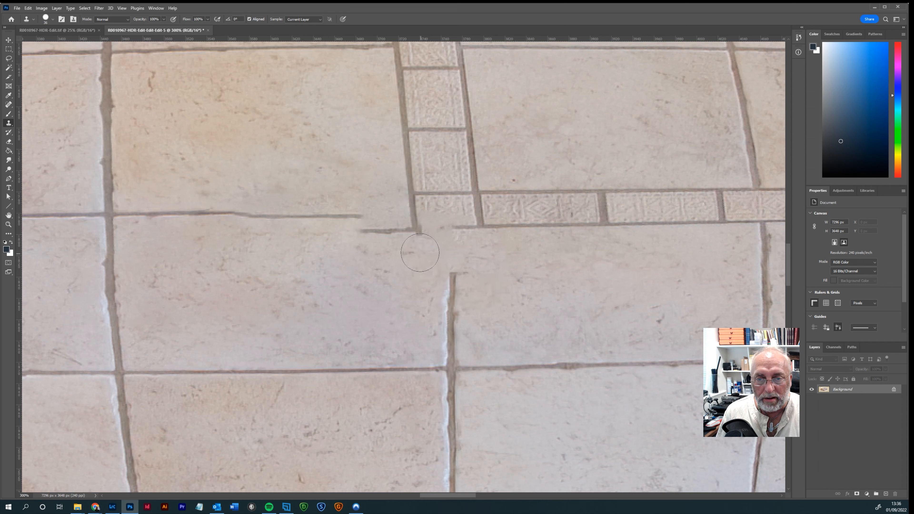
pyautogui.keyDown('alt'); pyautogui.click(503, 279); pyautogui.keyUp('alt')
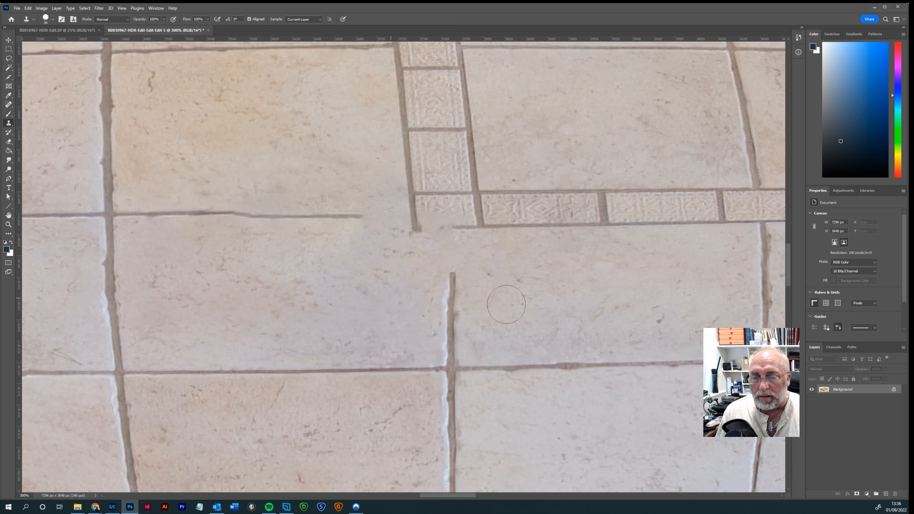
pyautogui.click(237, 216)
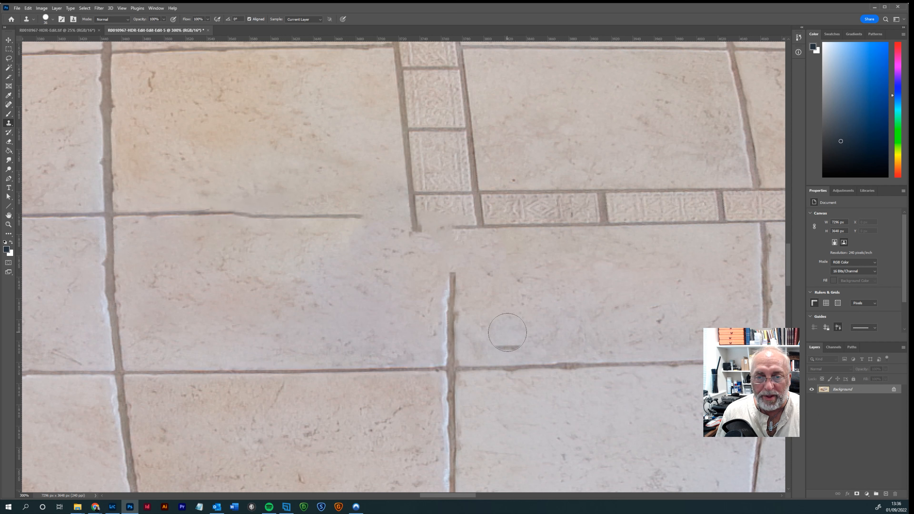
pyautogui.click(522, 347)
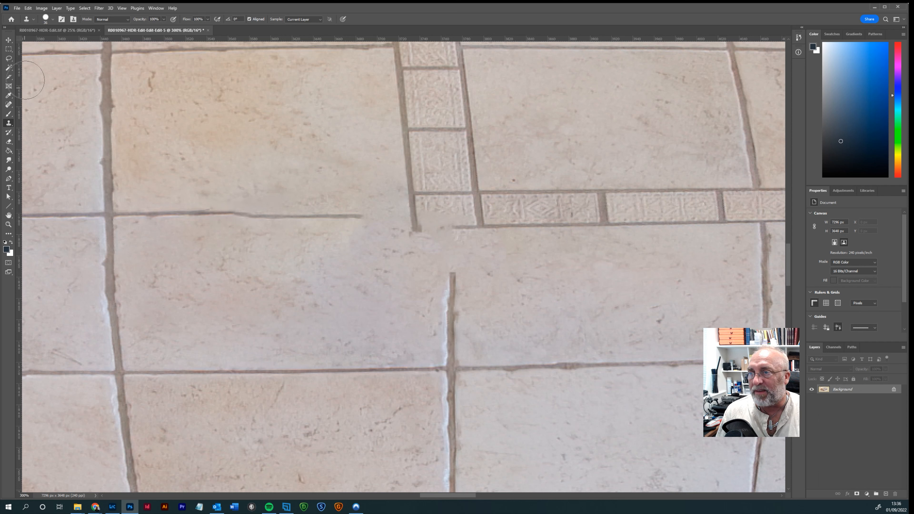
# - Copy the vertical grout line below the border corner to a new layer and move it up to meet the border
pyautogui.click(8, 49)
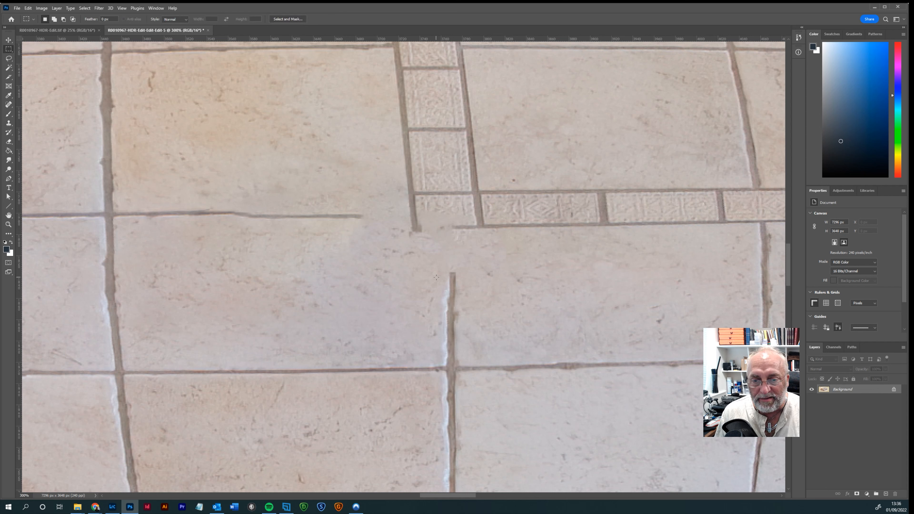
pyautogui.moveTo(440, 273); pyautogui.dragTo(470, 362)
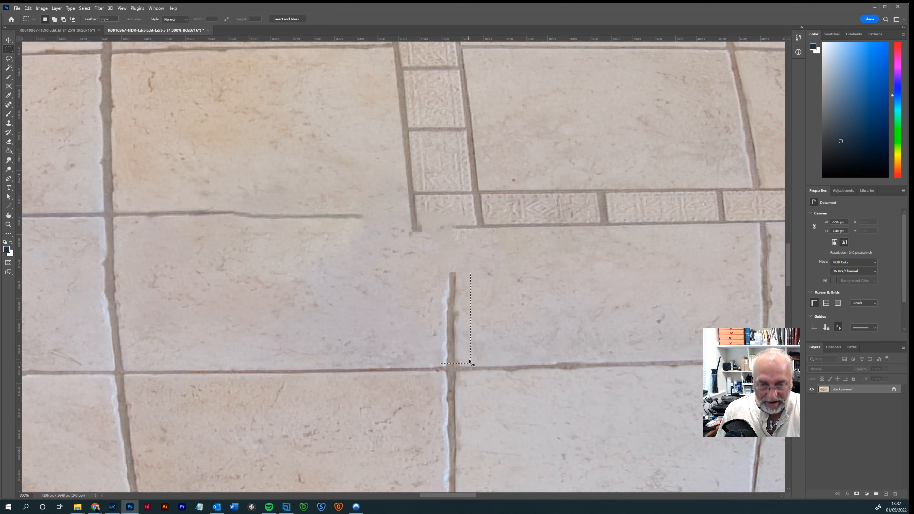
pyautogui.hotkey('ctrl', 'j')
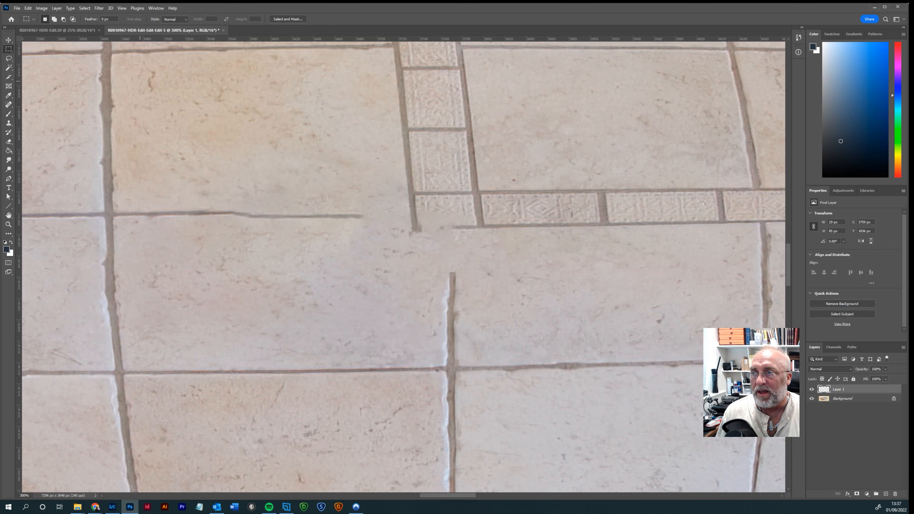
pyautogui.click(8, 40)
pyautogui.moveTo(454, 289); pyautogui.dragTo(457, 243)
pyautogui.press('Left')
pyautogui.press('Up')
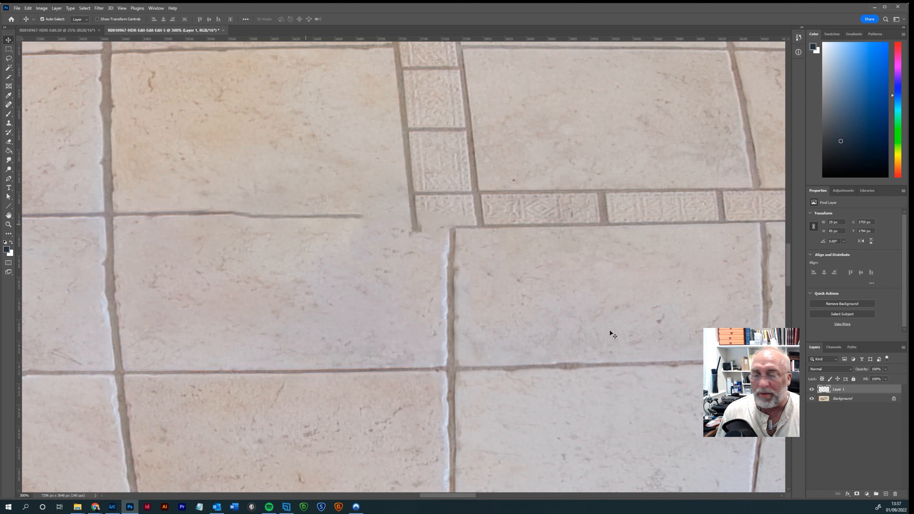
# - Copy the end piece of the broken horizontal grout line to a new layer and shift it right to meet the border's vertical edge
pyautogui.click(258, 194)
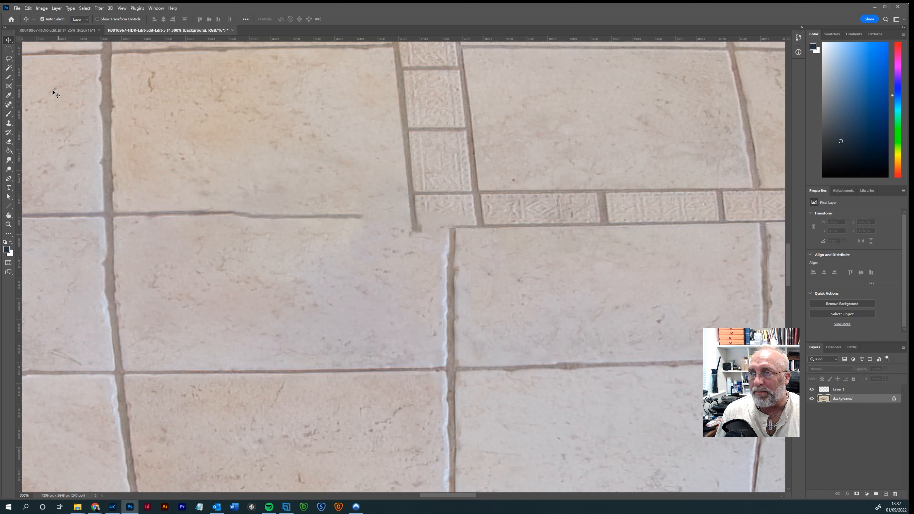
pyautogui.click(9, 49)
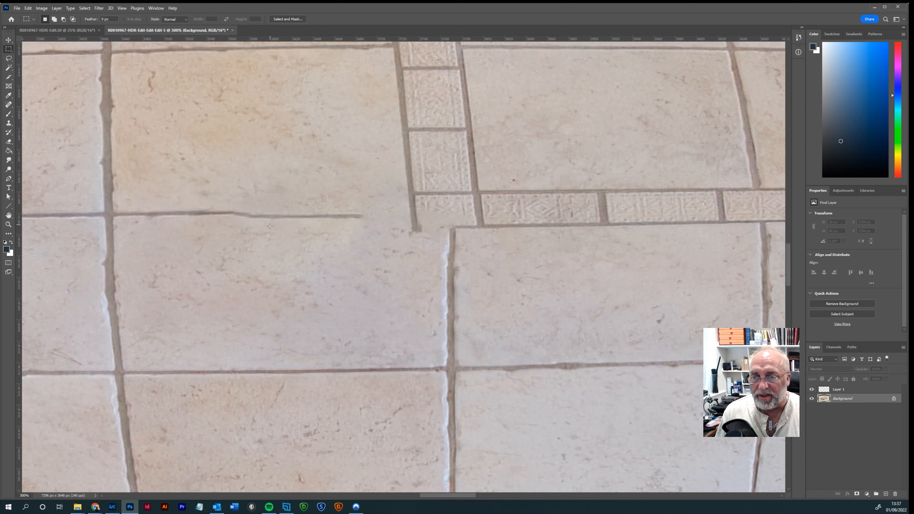
pyautogui.moveTo(262, 209); pyautogui.dragTo(358, 225)
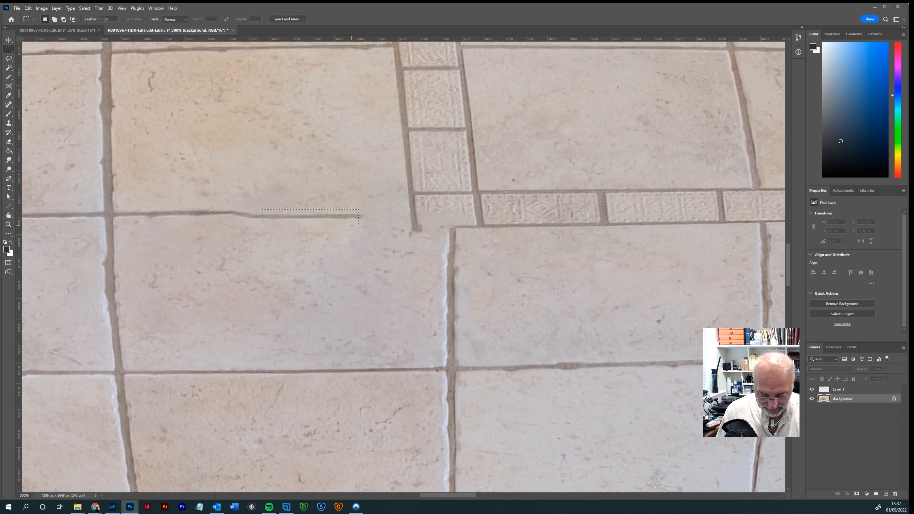
pyautogui.hotkey('ctrl', 'j')
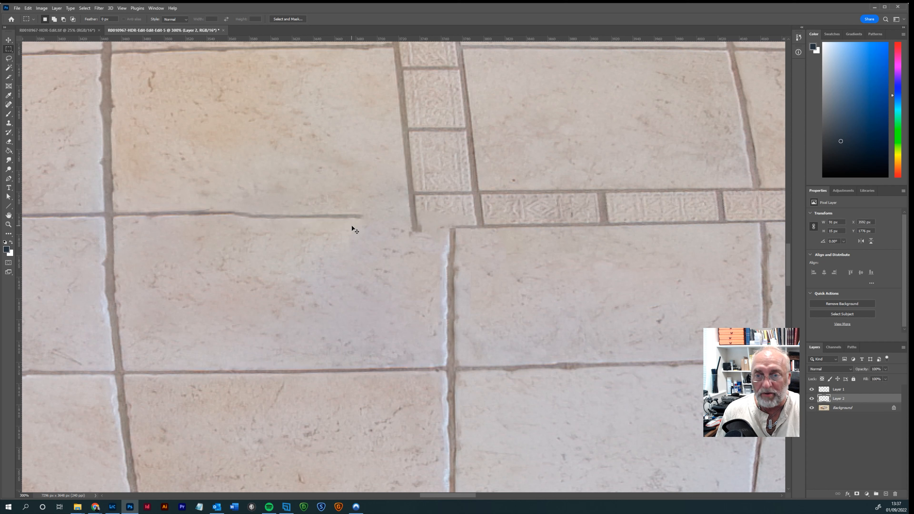
pyautogui.click(9, 40)
pyautogui.press('Right')
pyautogui.press('Right')
pyautogui.press('Right')
pyautogui.press('Right')
pyautogui.press('Right')
pyautogui.press('Right')
pyautogui.press('Right')
pyautogui.press('Right')
pyautogui.press('Right')
pyautogui.press('Right')
pyautogui.press('Right')
pyautogui.press('Right')
pyautogui.press('Right')
pyautogui.press('Right')
pyautogui.press('Right')
pyautogui.press('Right')
pyautogui.press('Right')
pyautogui.press('Right')
pyautogui.press('Right')
pyautogui.press('Right')
pyautogui.press('Right')
pyautogui.press('Right')
pyautogui.press('Right')
pyautogui.press('Right')
pyautogui.press('Right')
pyautogui.press('Right')
pyautogui.press('Right')
pyautogui.press('Right')
pyautogui.press('Right')
pyautogui.press('Right')
pyautogui.press('Right')
pyautogui.press('Right')
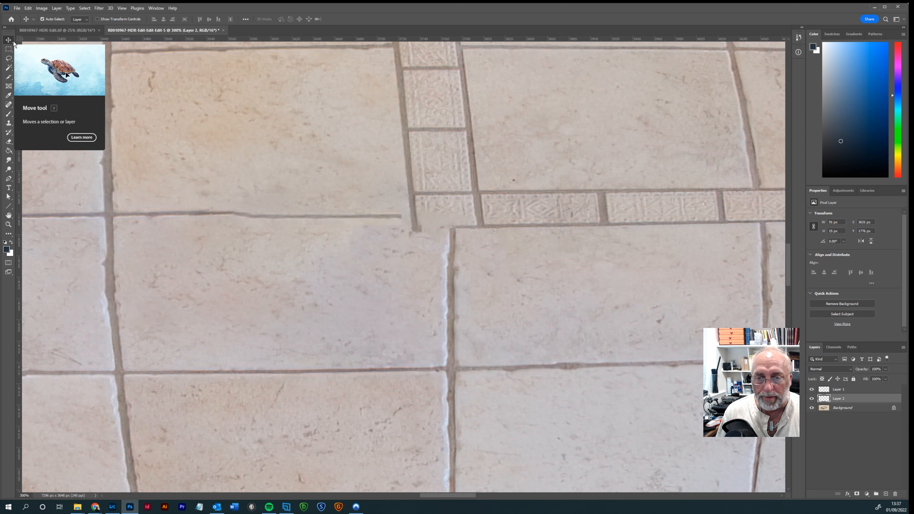
pyautogui.press('Right')
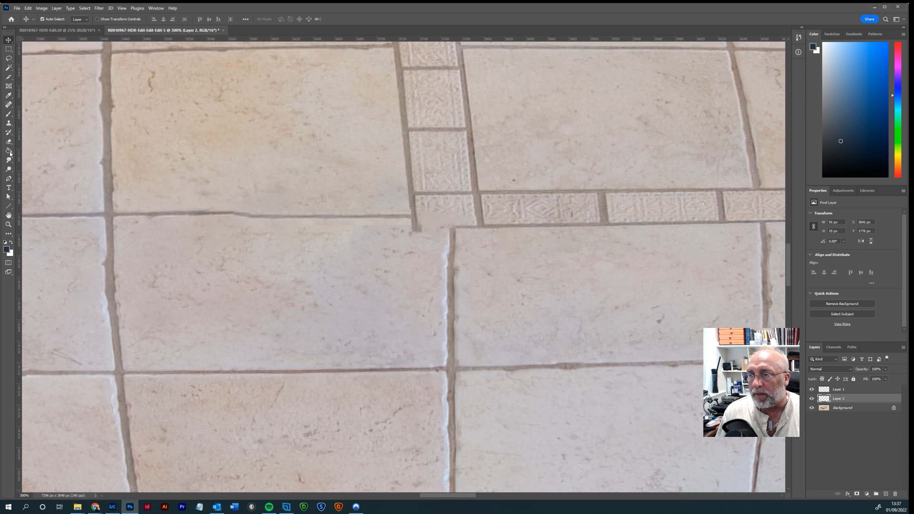
pyautogui.click(9, 141)
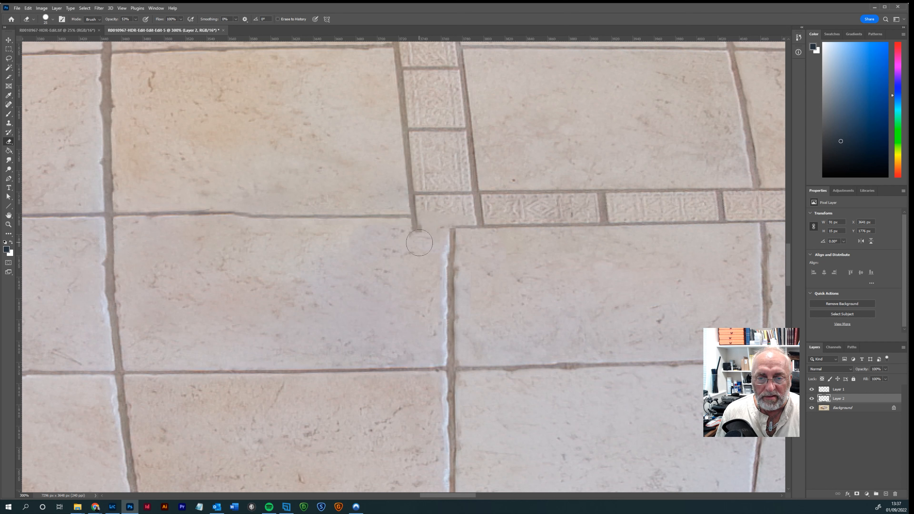
pyautogui.hotkey('alt', '[')
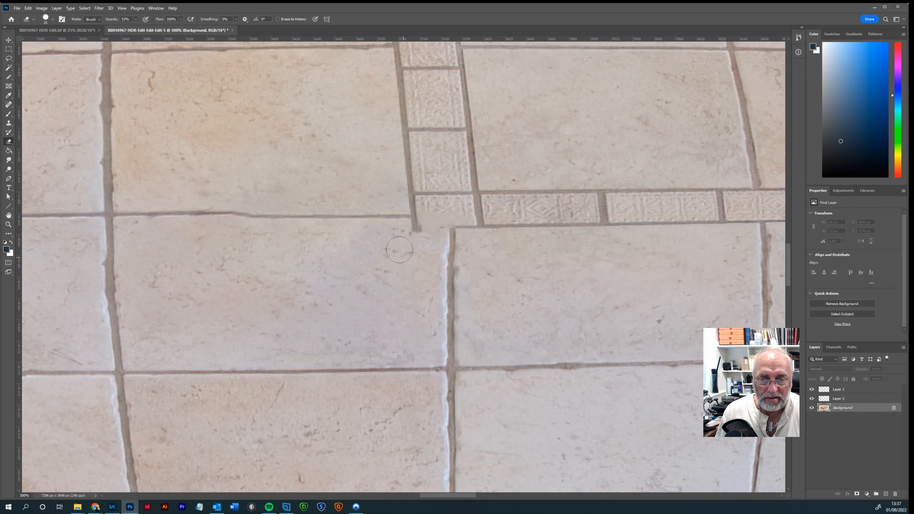
pyautogui.click(419, 243)
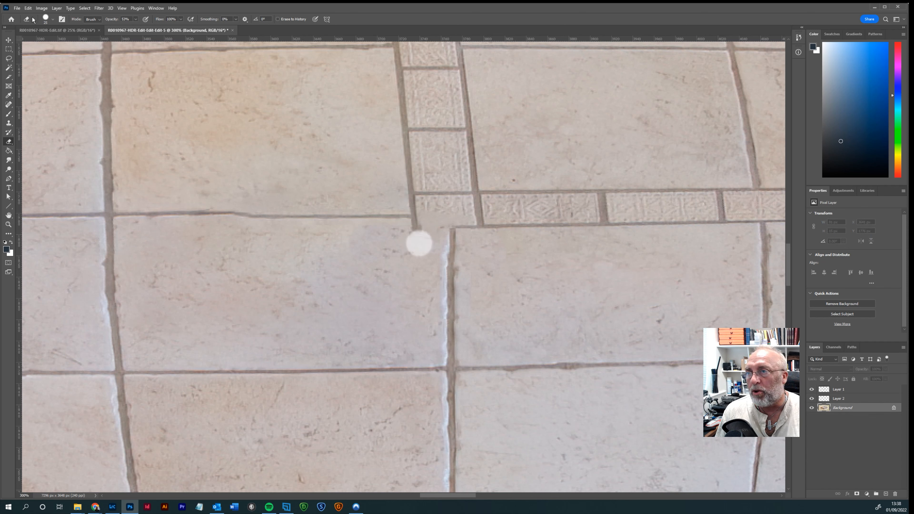
pyautogui.click(28, 8)
pyautogui.click(36, 14)
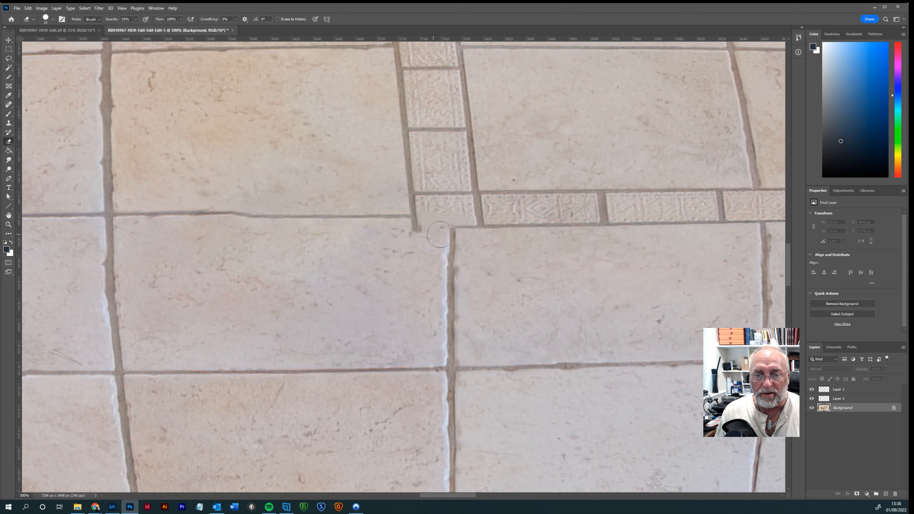
# - Copy a patterned piece of the horizontal border with its lower grout line to a new layer and move it onto the incomplete corner tile
pyautogui.click(9, 49)
pyautogui.moveTo(513, 207); pyautogui.dragTo(554, 239)
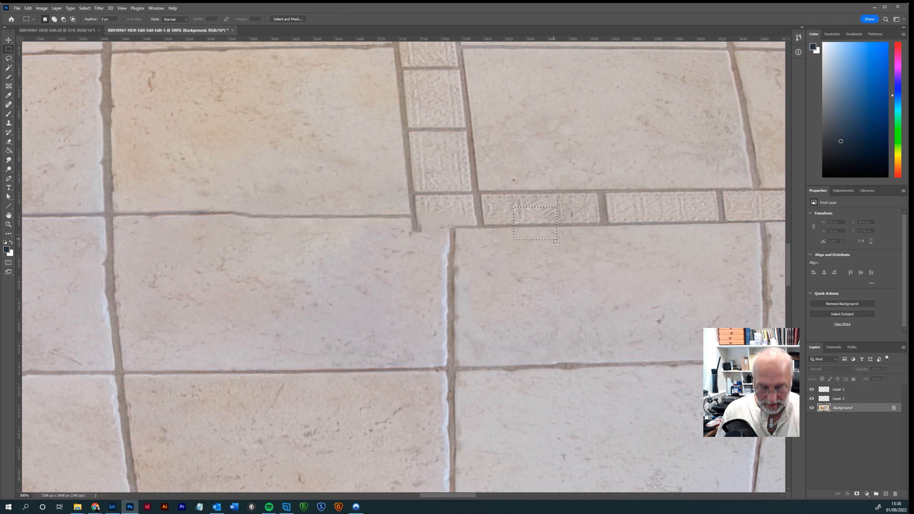
pyautogui.hotkey('ctrl', 'j')
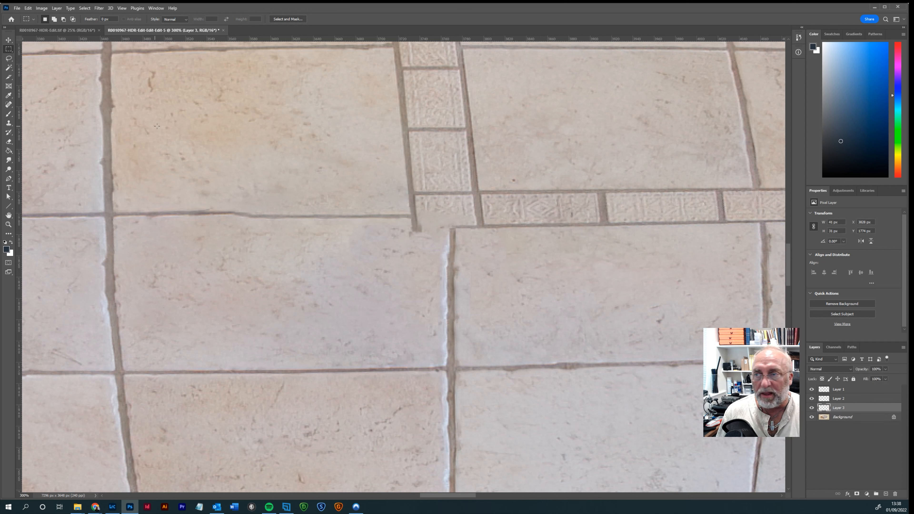
pyautogui.press('v')
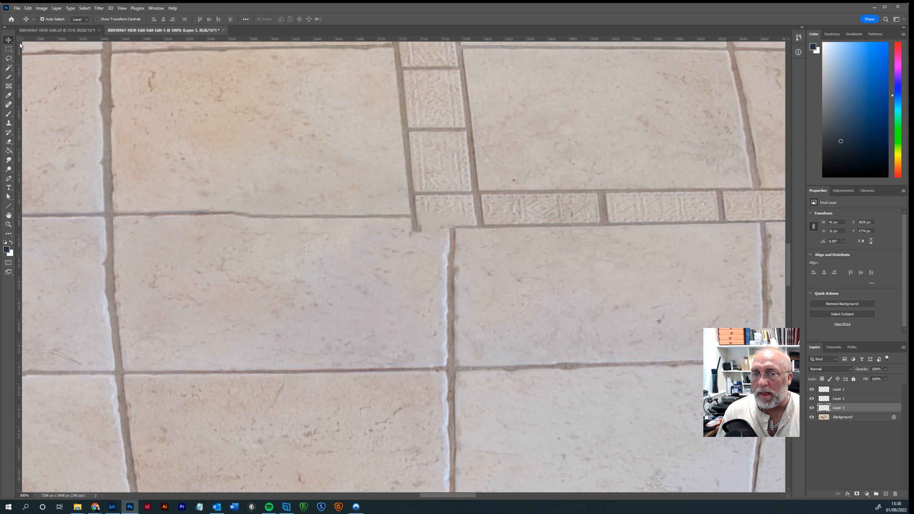
pyautogui.moveTo(466, 239); pyautogui.dragTo(465, 239)
pyautogui.click(528, 254)
pyautogui.click(855, 409)
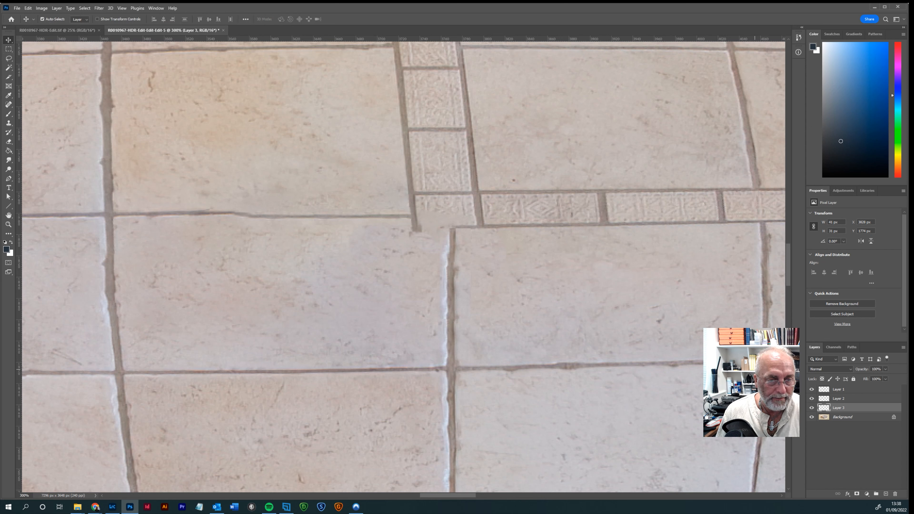
pyautogui.moveTo(530, 236); pyautogui.dragTo(438, 240)
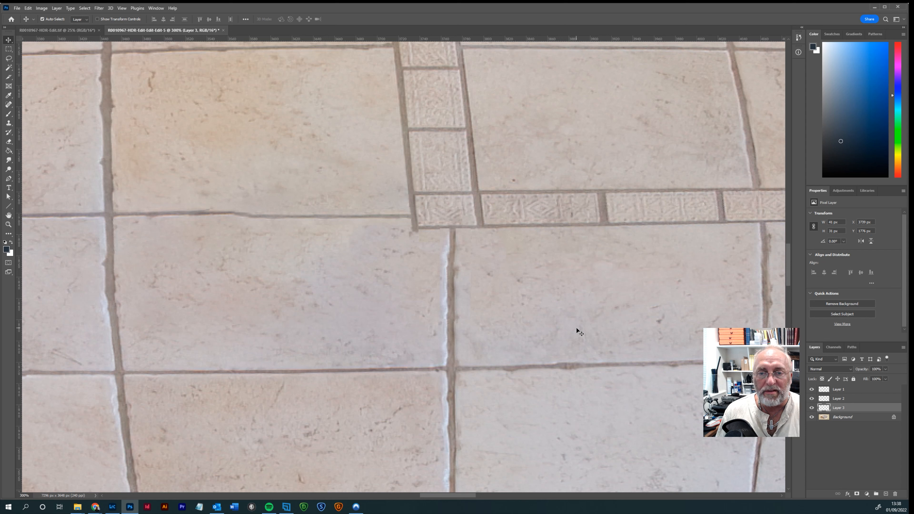
# - Flatten the three grout and border patch layers into the background
pyautogui.click(852, 391)
pyautogui.keyDown('ctrl'); pyautogui.click(854, 400); pyautogui.keyUp('ctrl')
pyautogui.keyDown('ctrl'); pyautogui.click(858, 409); pyautogui.keyUp('ctrl')
pyautogui.rightClick(855, 418)
pyautogui.click(874, 383)
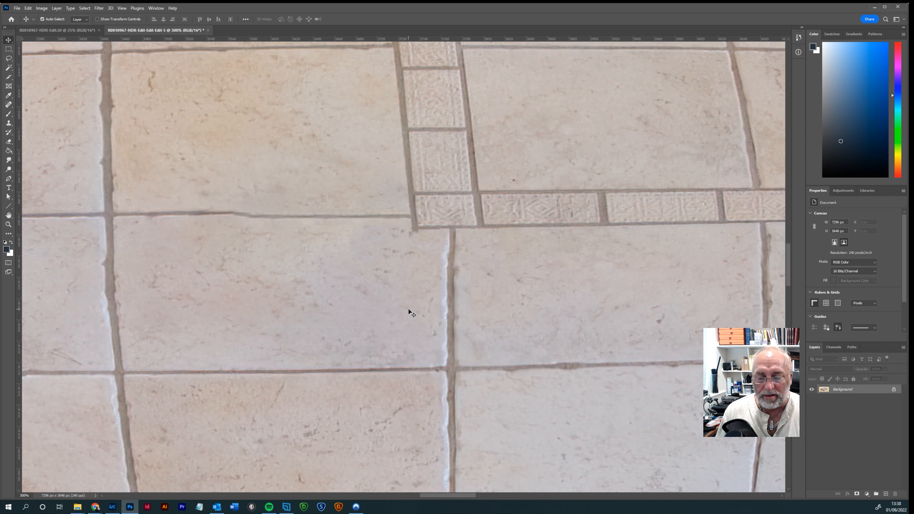
pyautogui.scroll(-4, 408, 308)
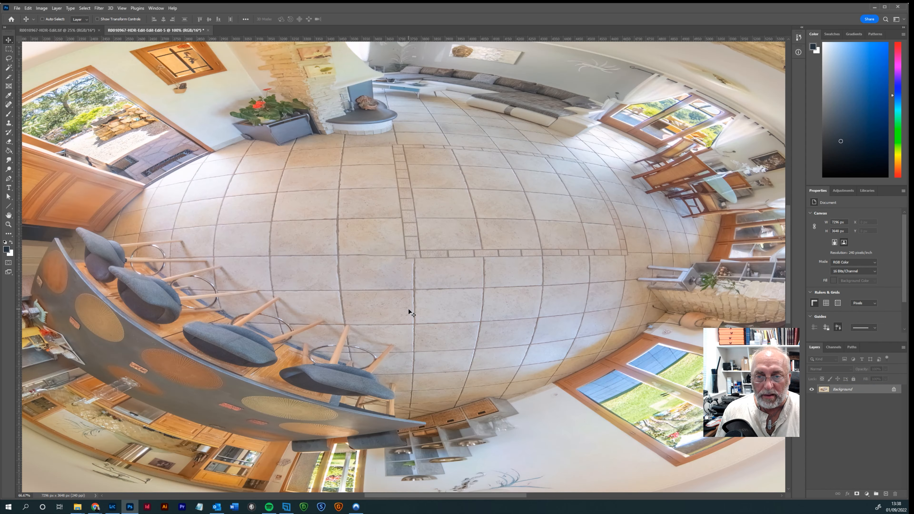
# - Convert the repaired floor view back from polar to rectangular coordinates and rotate the resulting panorama 180°
pyautogui.press('ctrl')
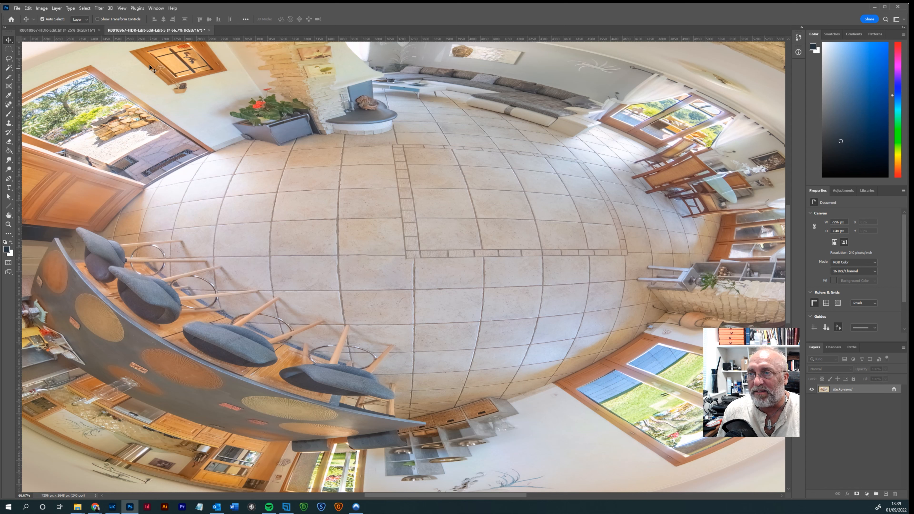
pyautogui.click(99, 8)
pyautogui.hotkey('ctrl', '-')
pyautogui.hotkey('ctrl', '-')
pyautogui.hotkey('ctrl', '-')
pyautogui.click(41, 8)
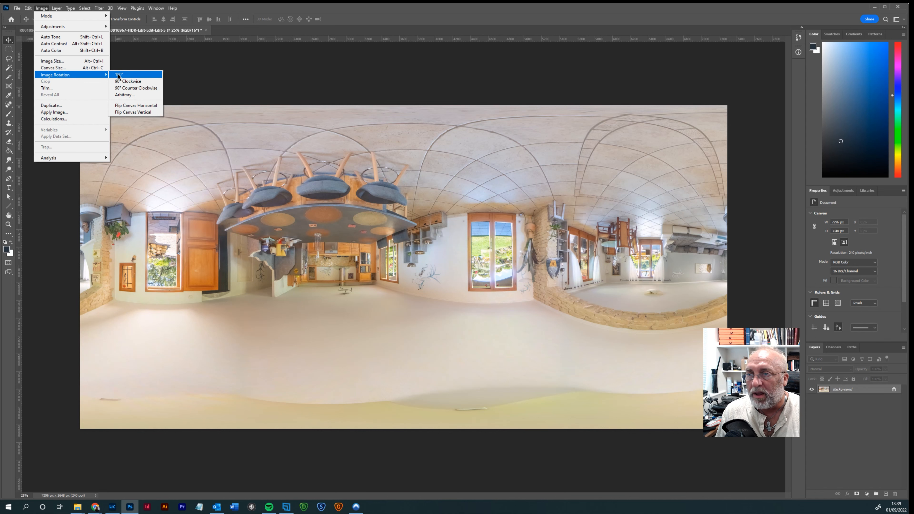
pyautogui.click(118, 75)
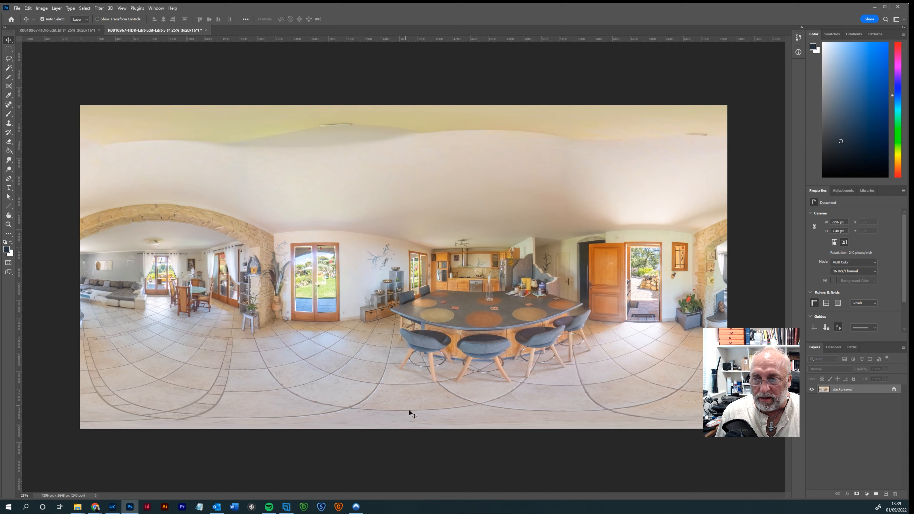
# - Save the repaired panorama and switch back to Lightroom Classic
pyautogui.click(14, 7)
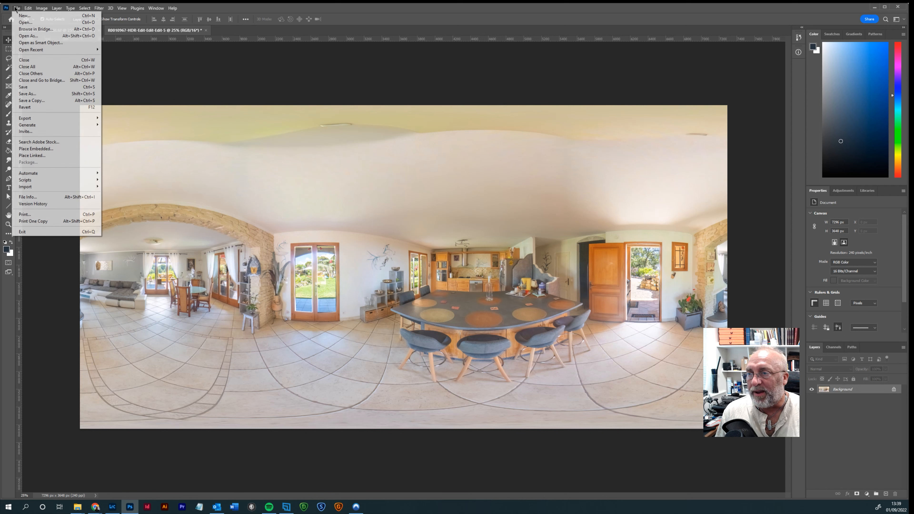
pyautogui.click(29, 88)
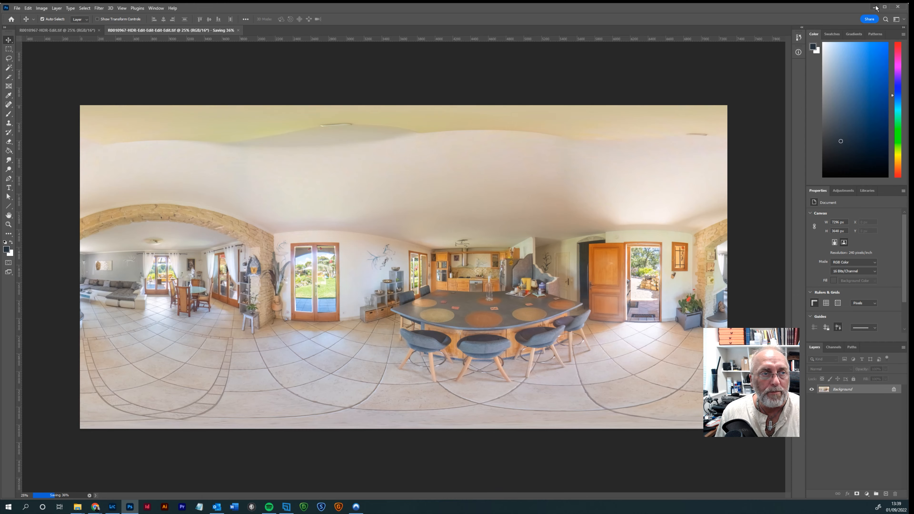
pyautogui.click(874, 7)
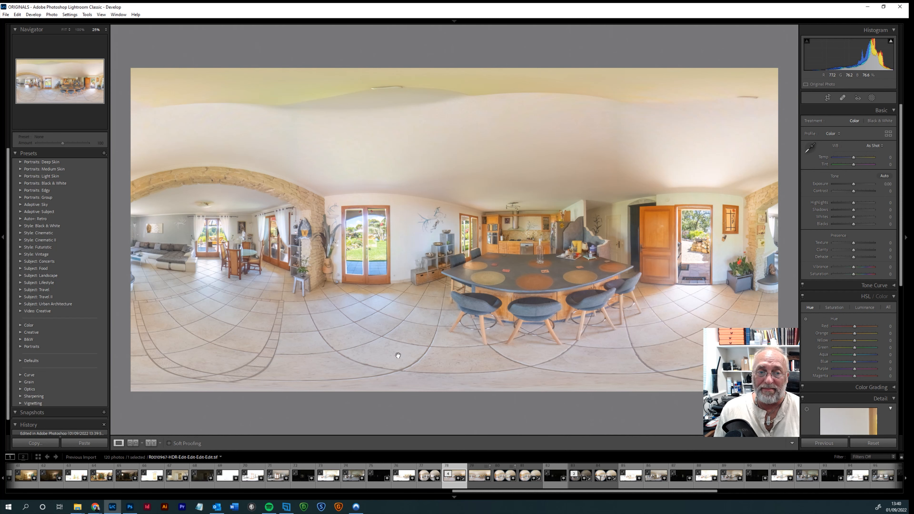
pyautogui.rightClick(396, 299)
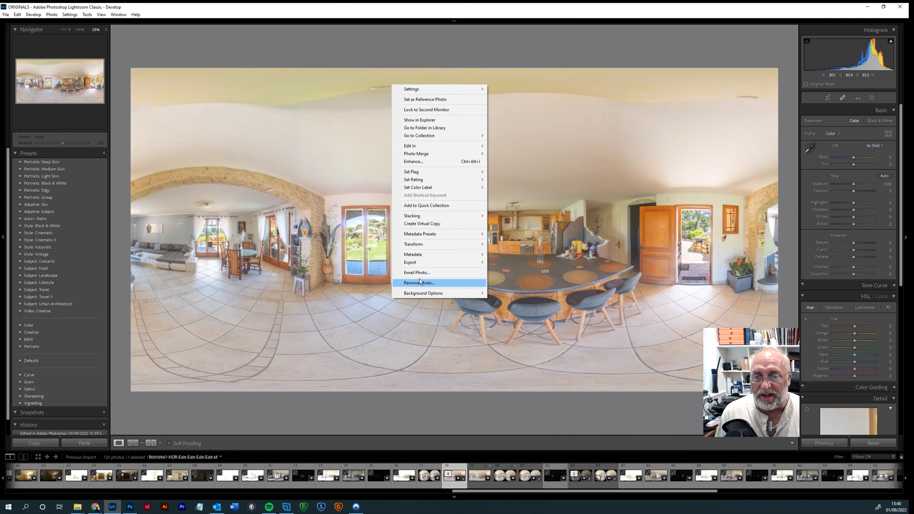
pyautogui.moveTo(428, 266)
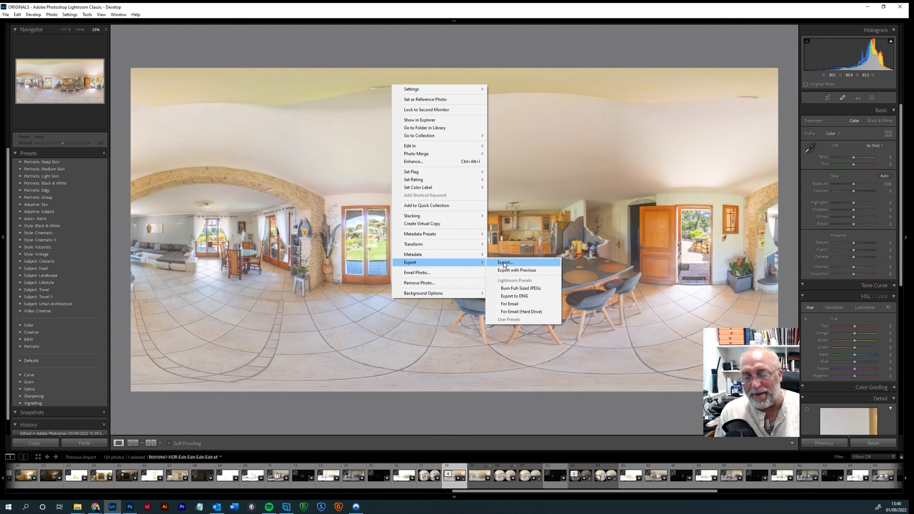
pyautogui.click(302, 324)
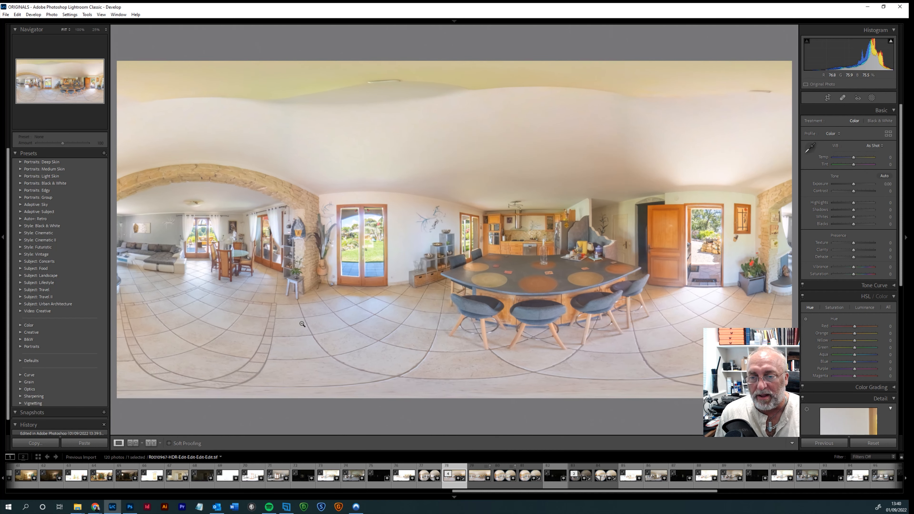